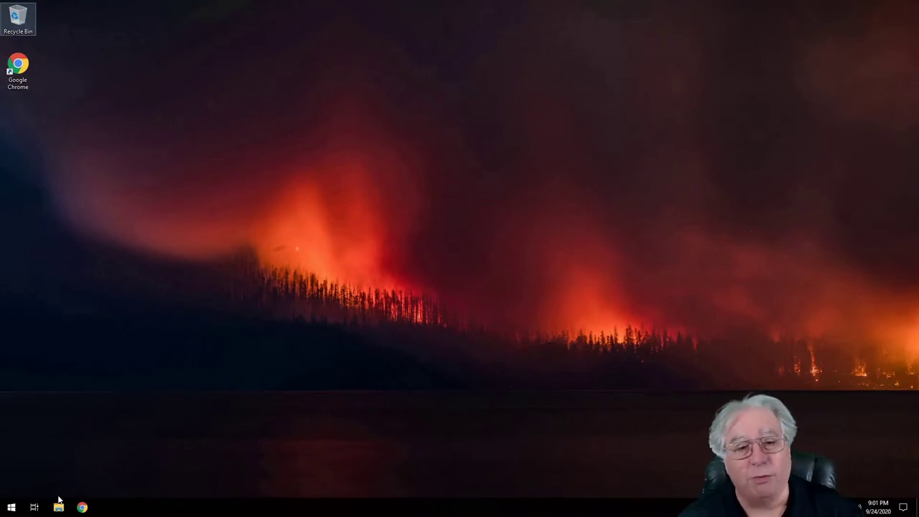
In Google Chrome, search the web for "soundmodem packet" and open the English Packet-Radio page of UZ7HO.
left_click(359, 312)
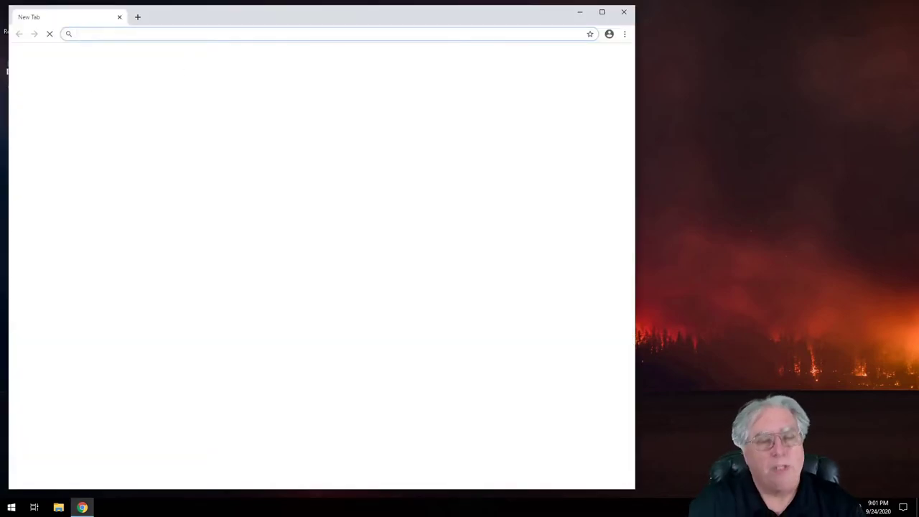
type("sou")
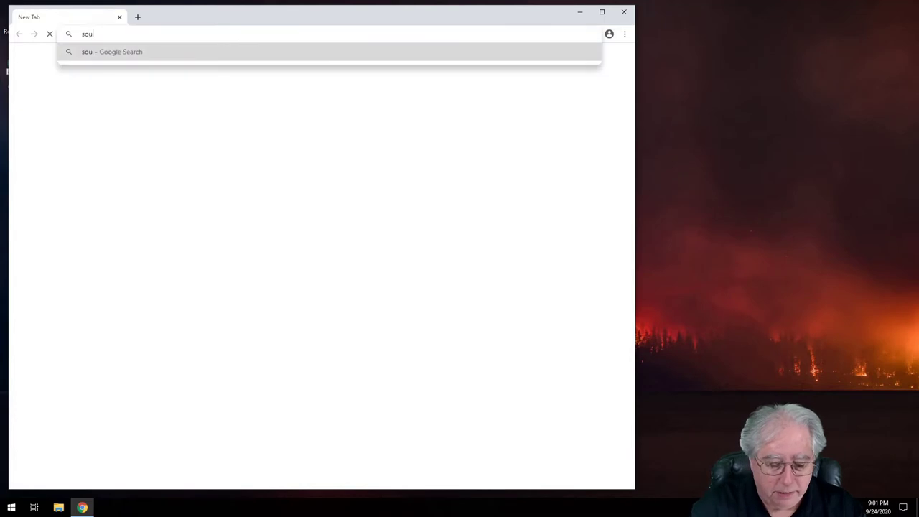
type("ndmodem ")
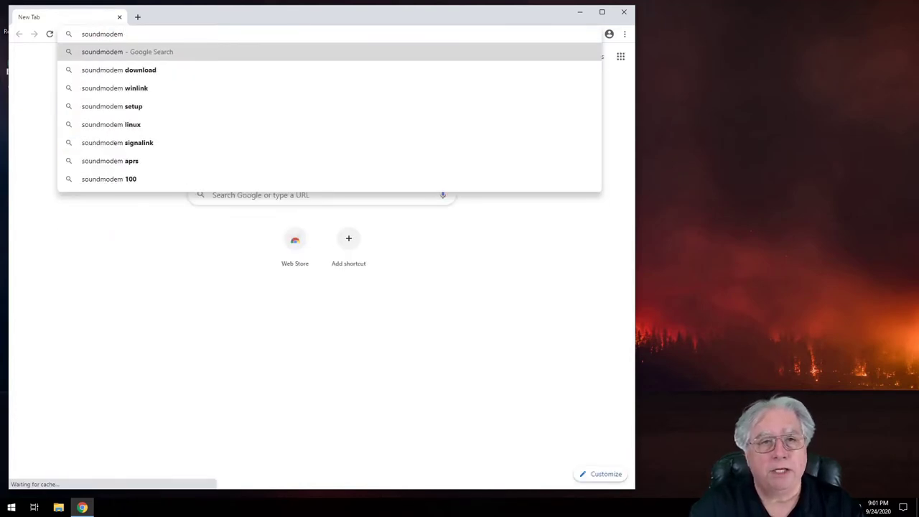
type("packet")
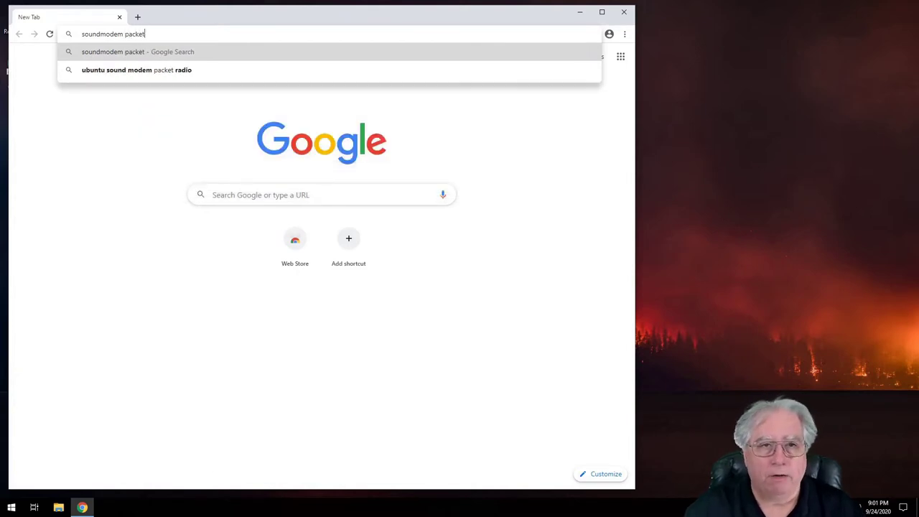
key("Return")
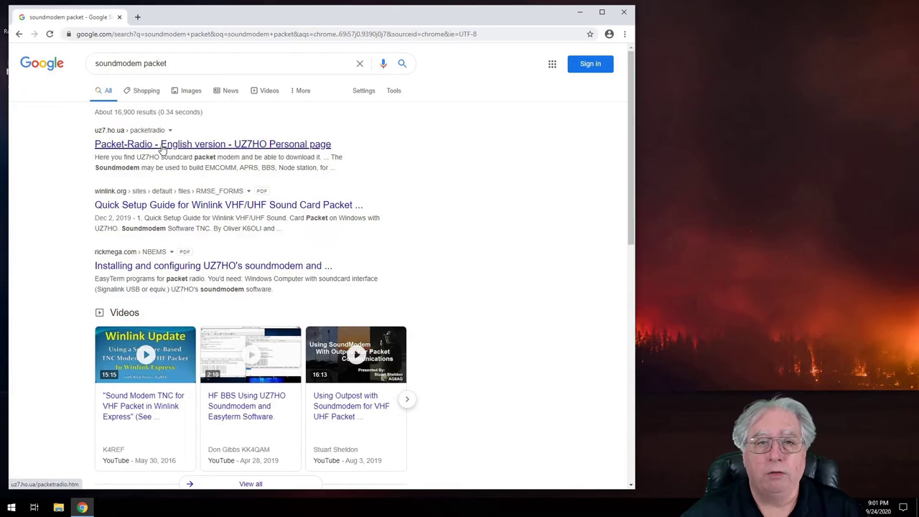
left_click(170, 146)
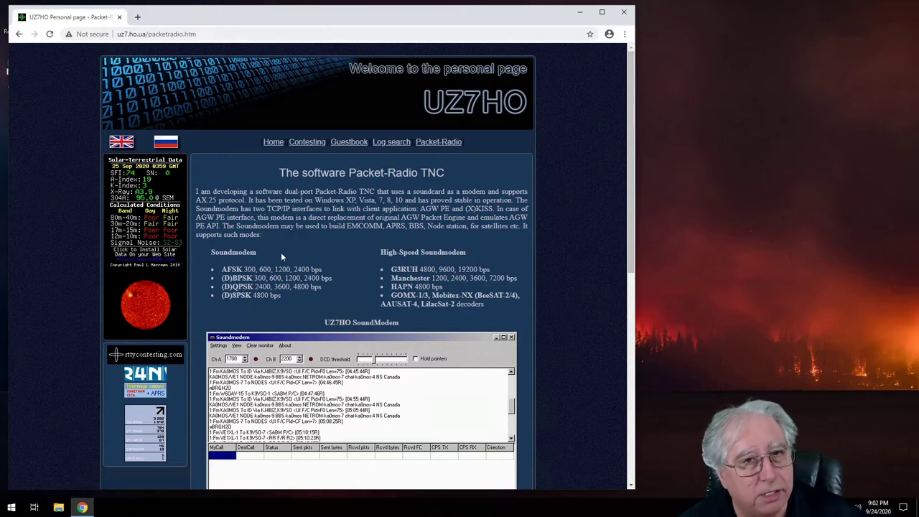
Download soundmodem105.zip and easyterm46.zip from the file lists on the UZ7HO page.
scroll(272, 245, "down", 5)
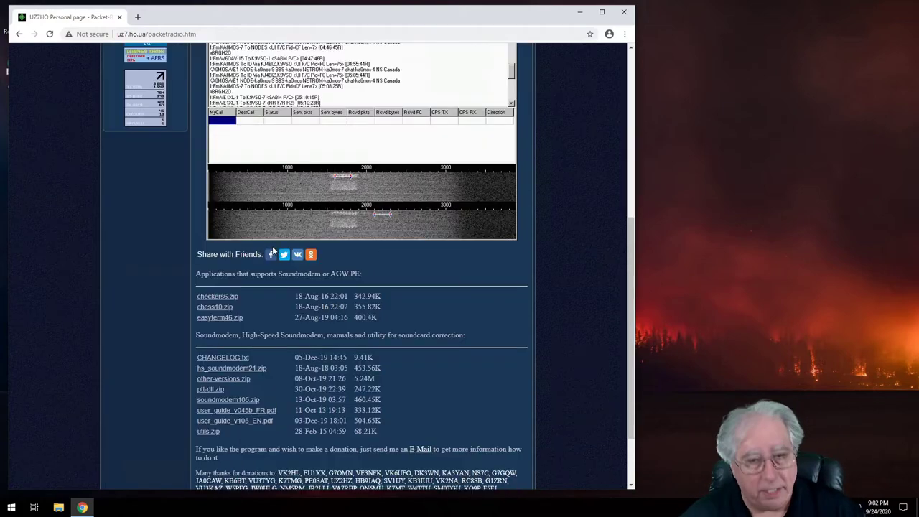
scroll(137, 276, "down", 1)
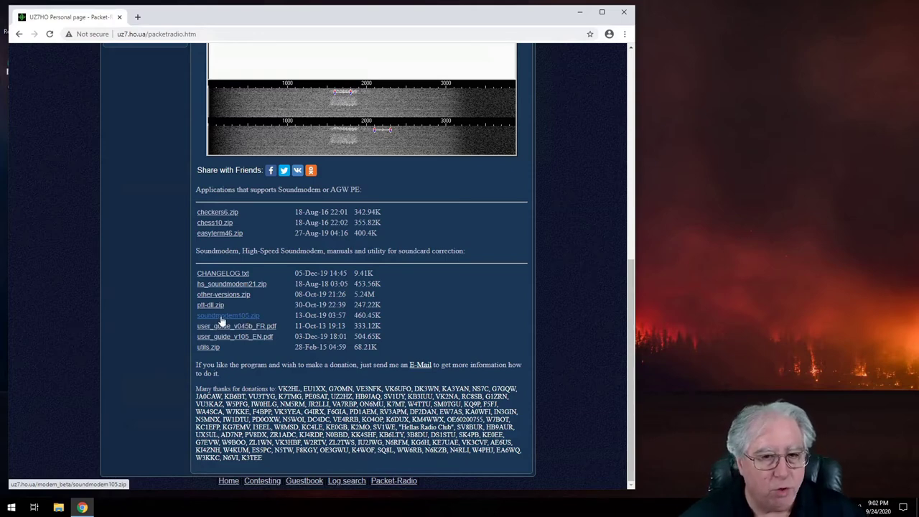
left_click(222, 319)
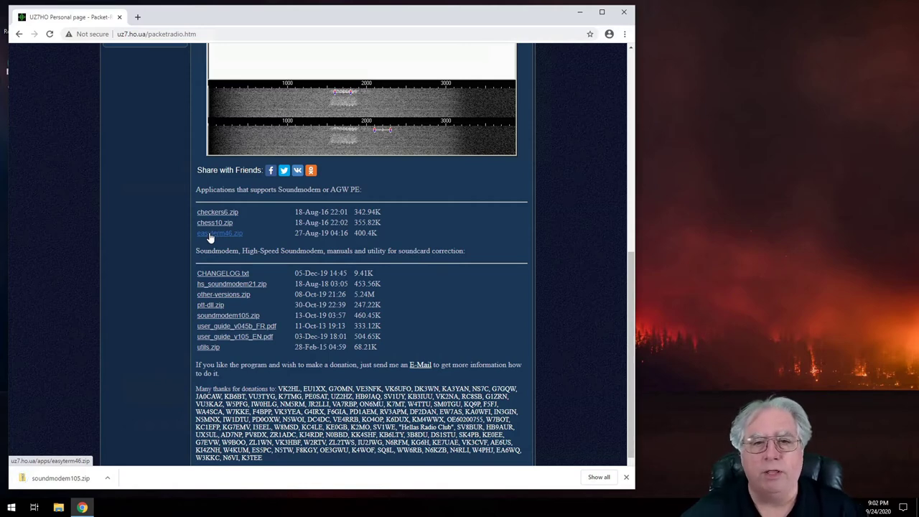
left_click(210, 237)
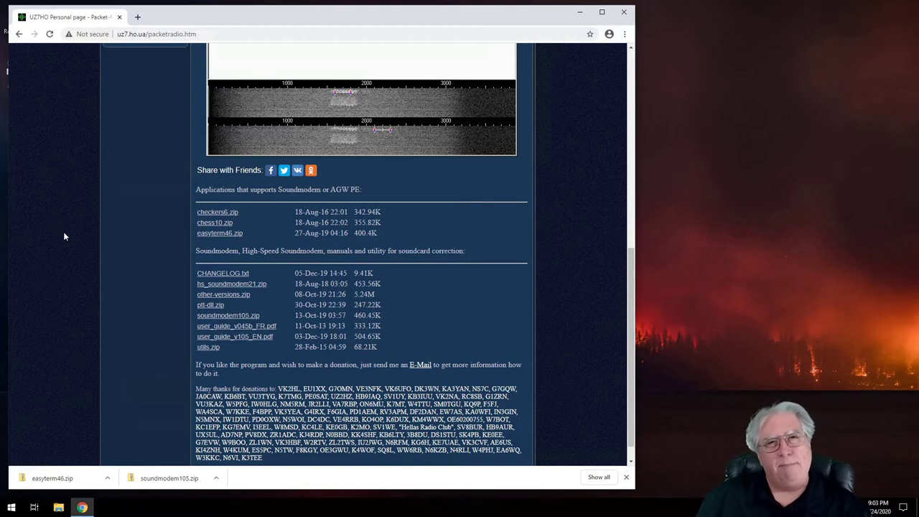
Open the downloaded soundmodem105.zip, start extracting all its files, and browse to Local Disk (C:) for the destination.
left_click(152, 478)
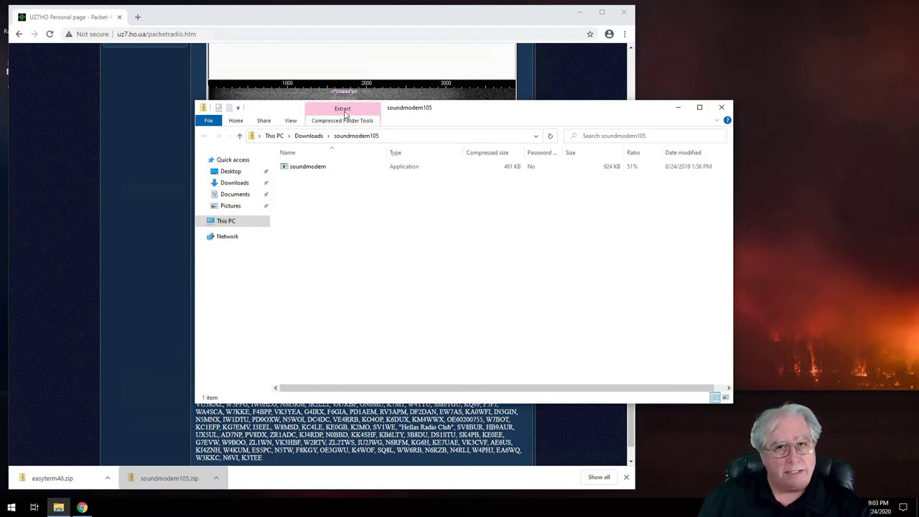
left_click(343, 110)
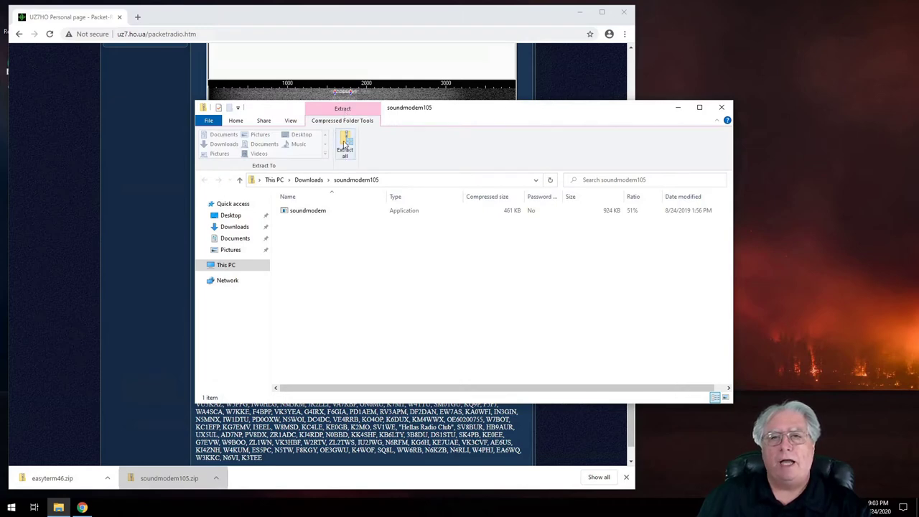
left_click(345, 143)
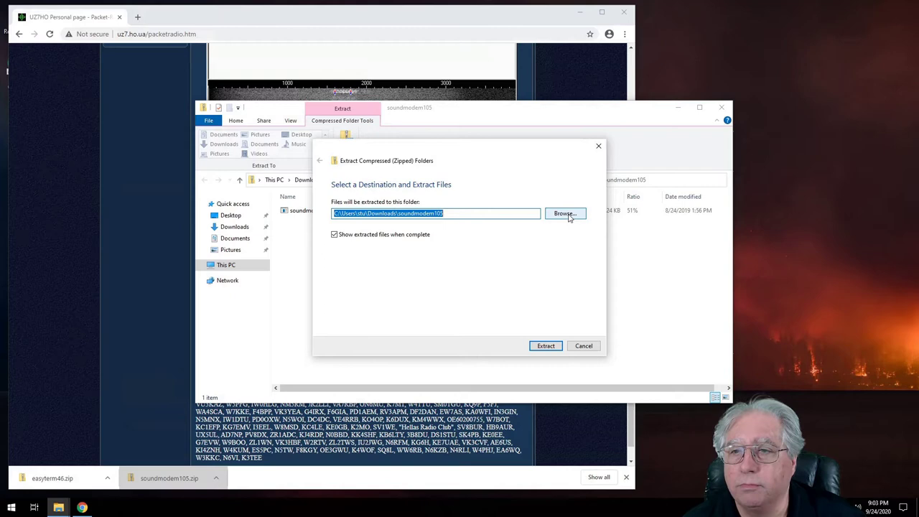
left_click(565, 214)
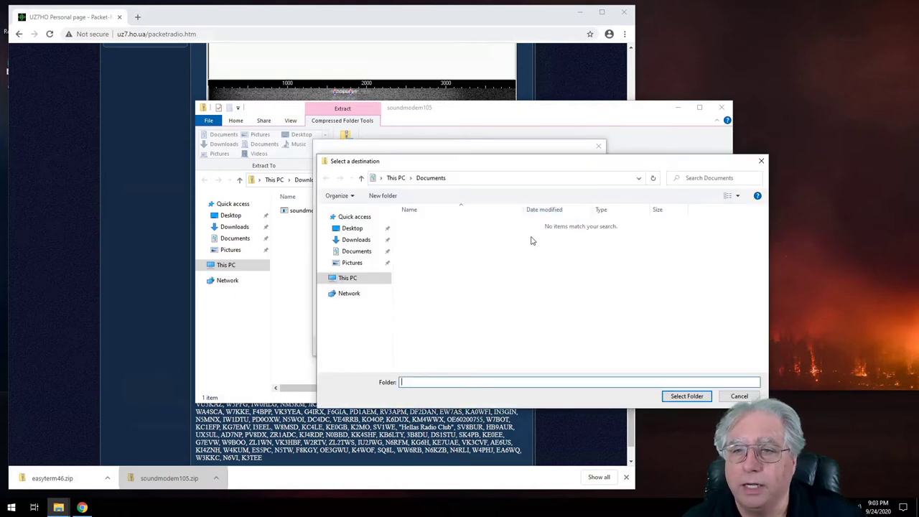
left_click(347, 278)
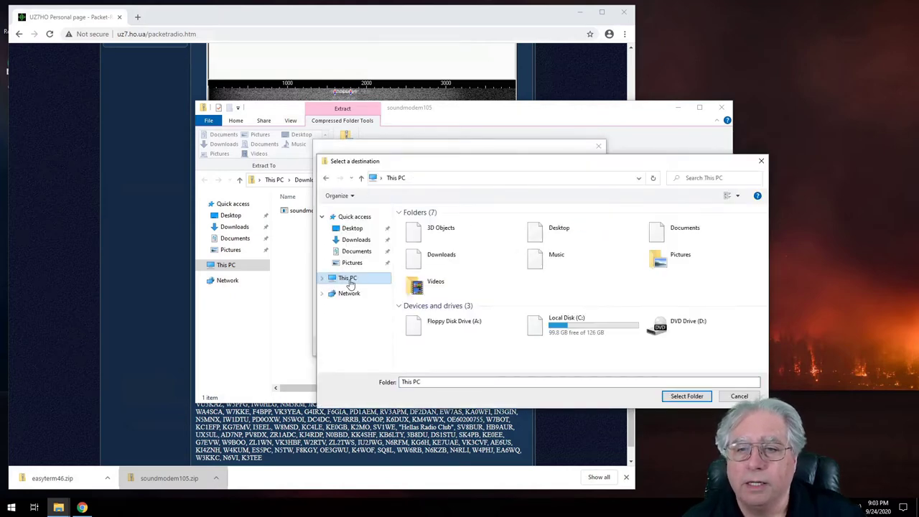
left_click(543, 335)
double_click(544, 335)
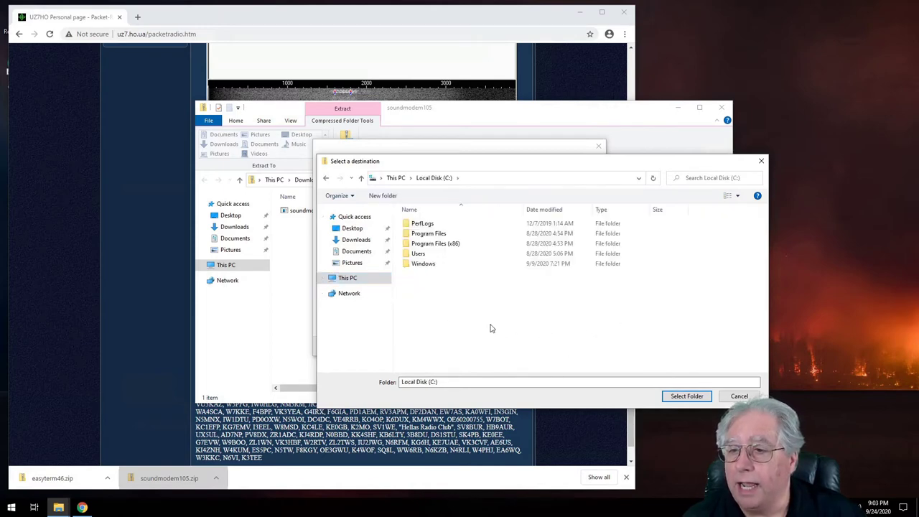
Create a folder named Soundmodem on the C: drive and extract the archive into it.
right_click(471, 306)
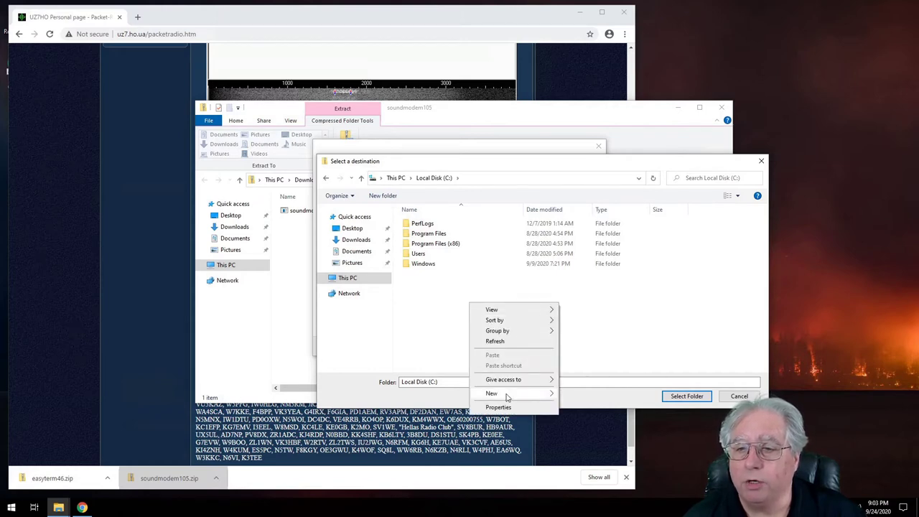
mouse_move(507, 397)
left_click(580, 394)
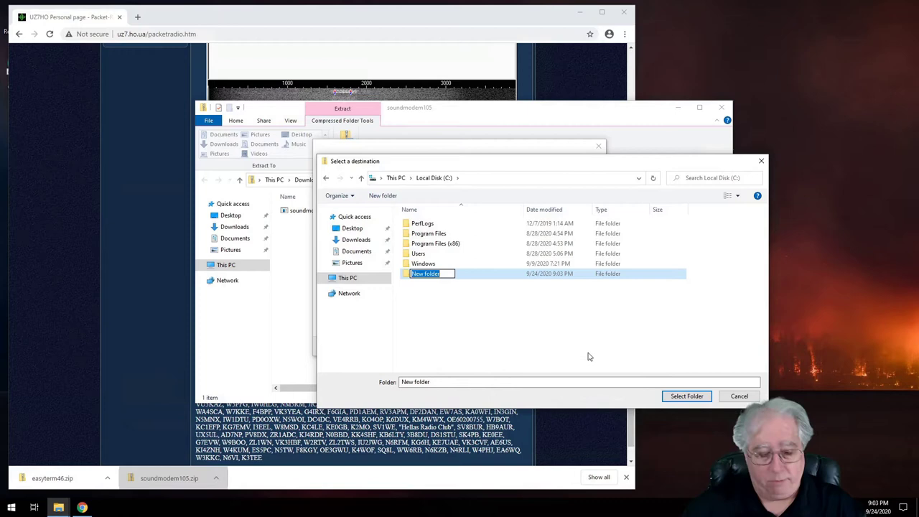
type("Soundm")
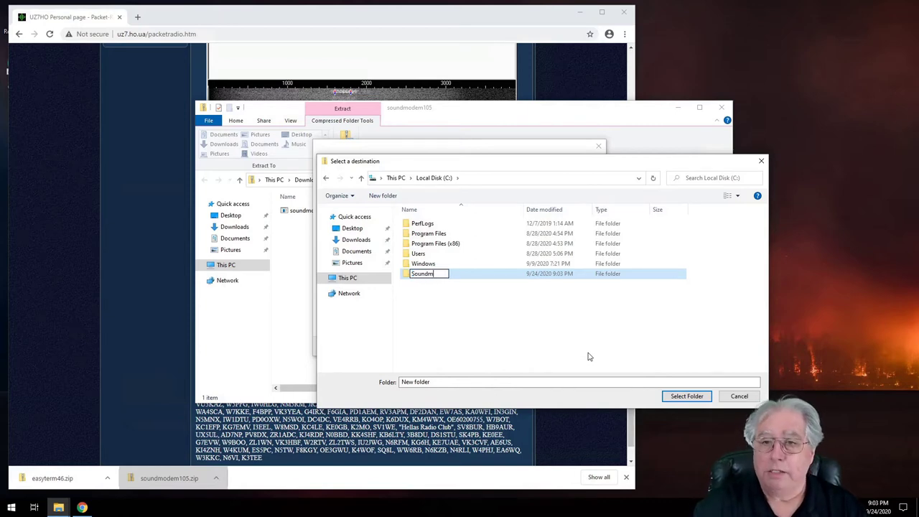
type("odem")
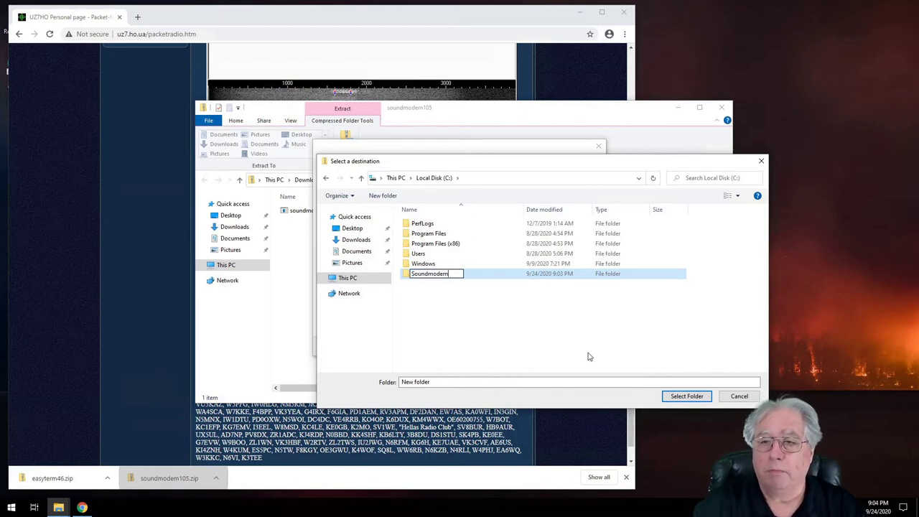
key("Return")
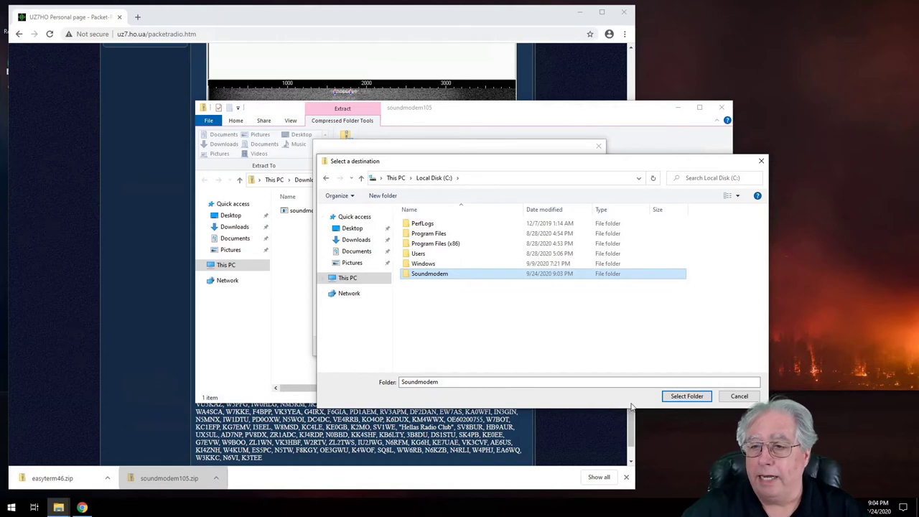
left_click(685, 397)
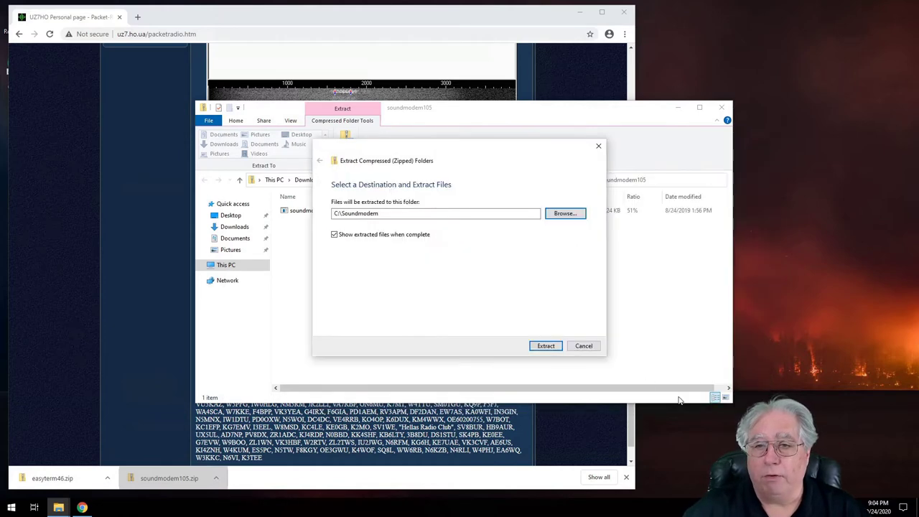
left_click(537, 346)
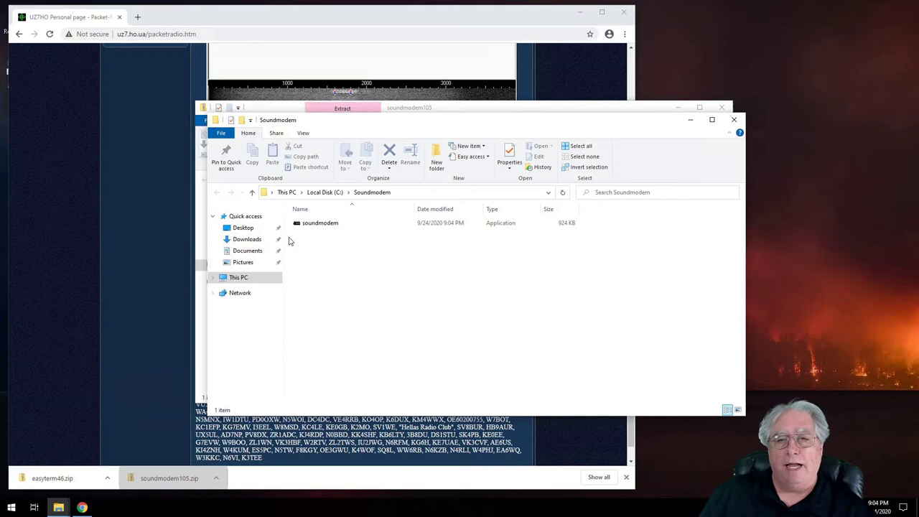
Create a desktop shortcut to the extracted soundmodem application, and close both folder windows.
left_click_drag(373, 128, 325, 135)
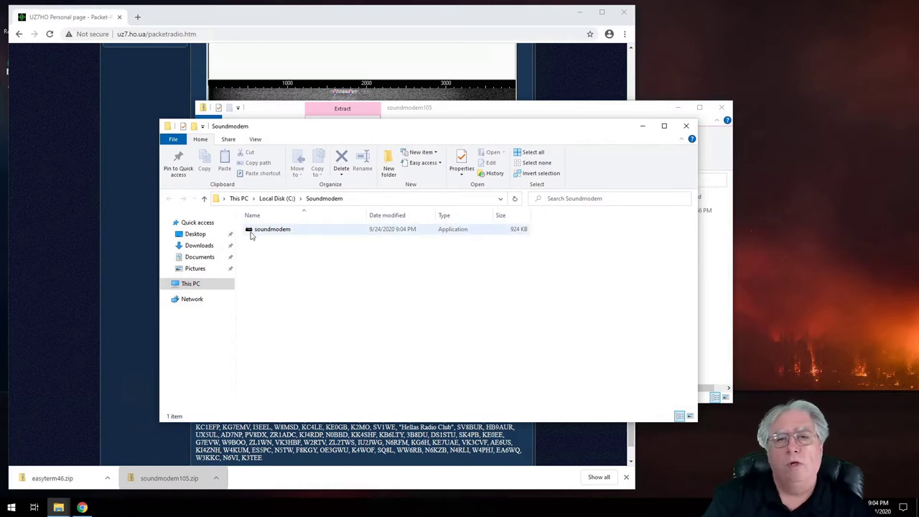
mouse_move(256, 232)
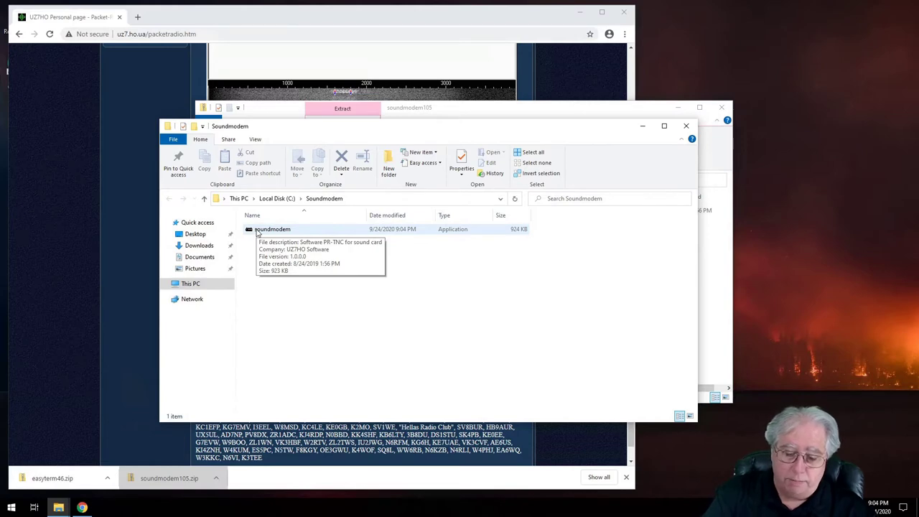
key("alt")
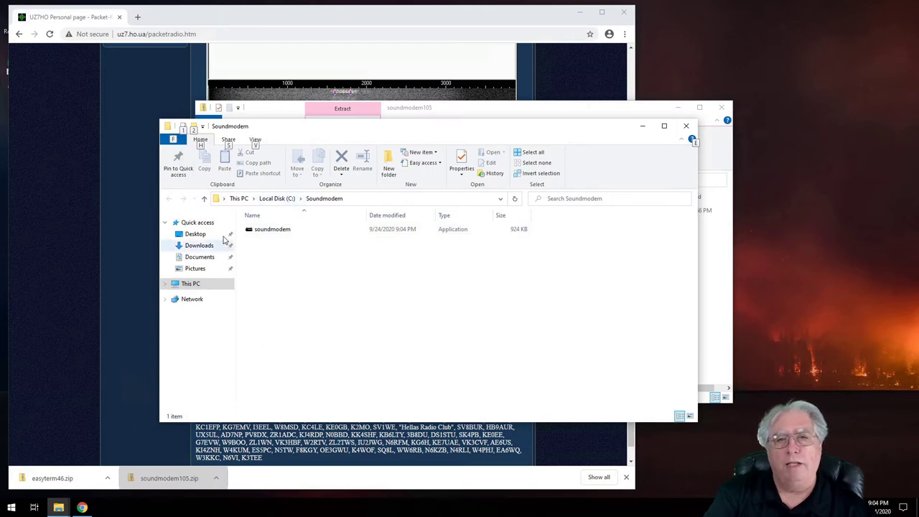
left_click(264, 231)
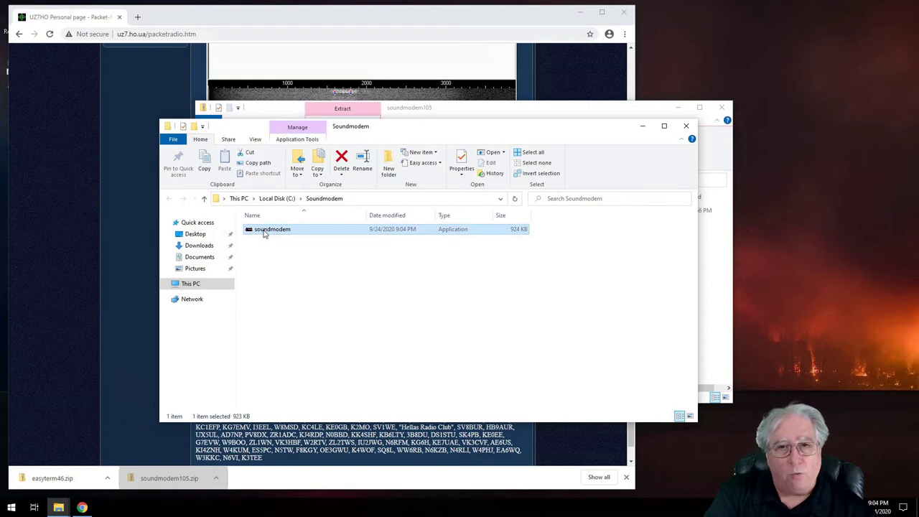
left_click_drag(264, 232, 796, 232)
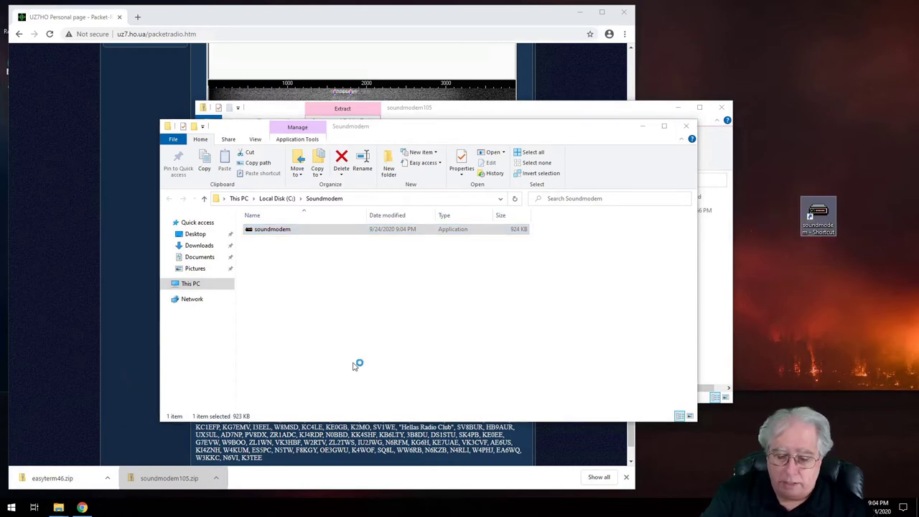
left_click(684, 126)
left_click(722, 107)
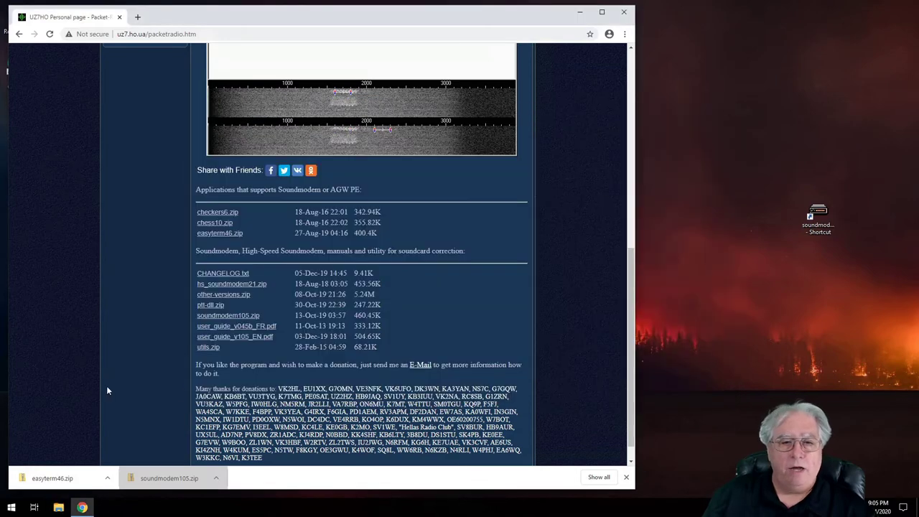
Open the downloaded easyterm46.zip, start extracting all its files, and browse to Local Disk (C:) for the destination.
left_click(30, 480)
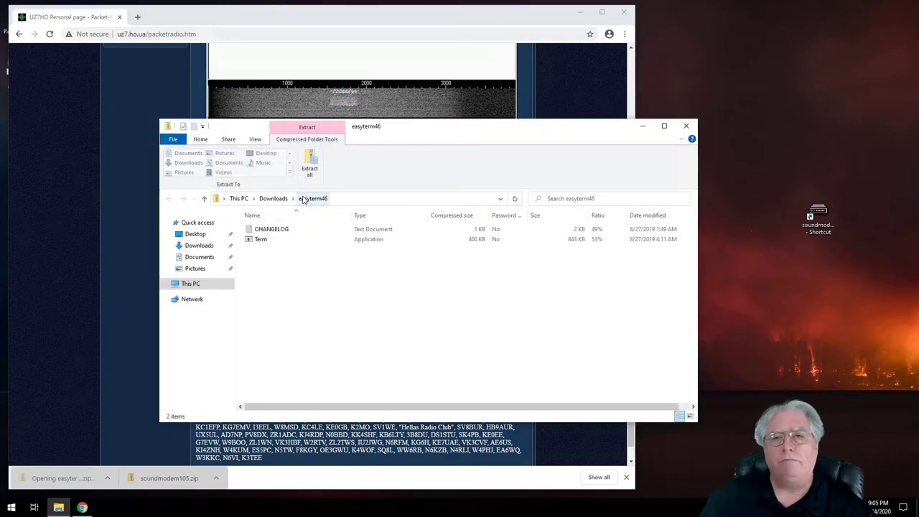
left_click(310, 165)
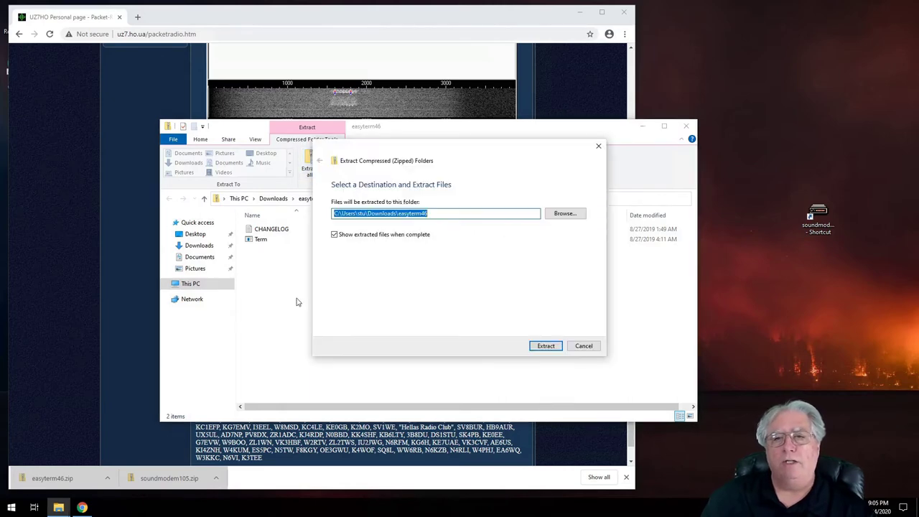
left_click(335, 234)
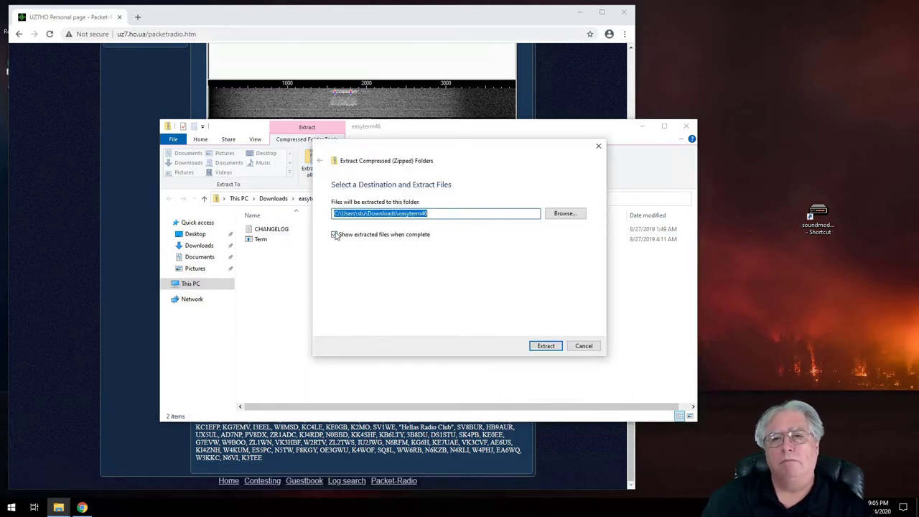
left_click(567, 214)
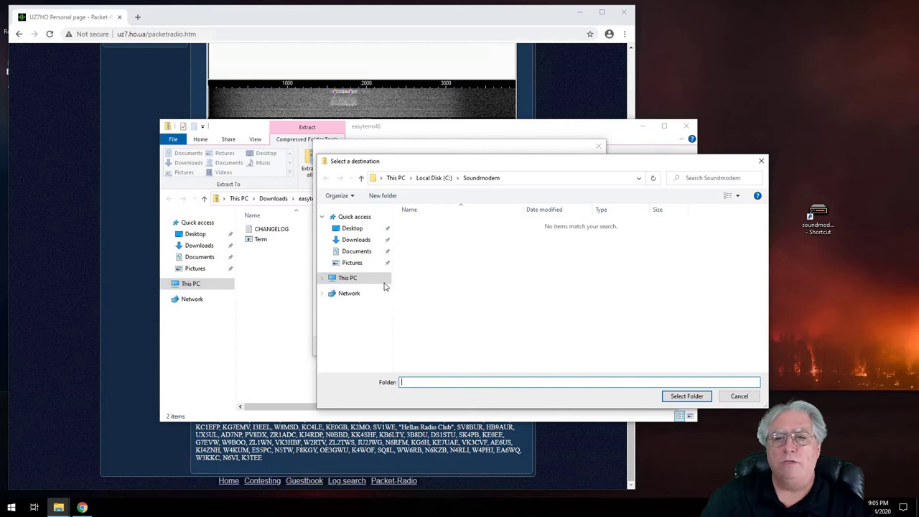
left_click(359, 279)
double_click(542, 335)
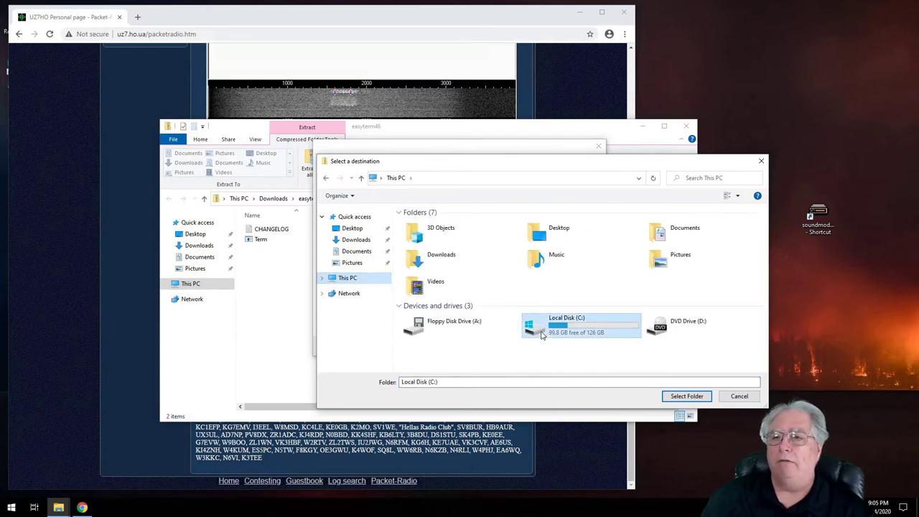
Create a folder named EasyTerm on the C: drive and extract the archive into it.
right_click(474, 305)
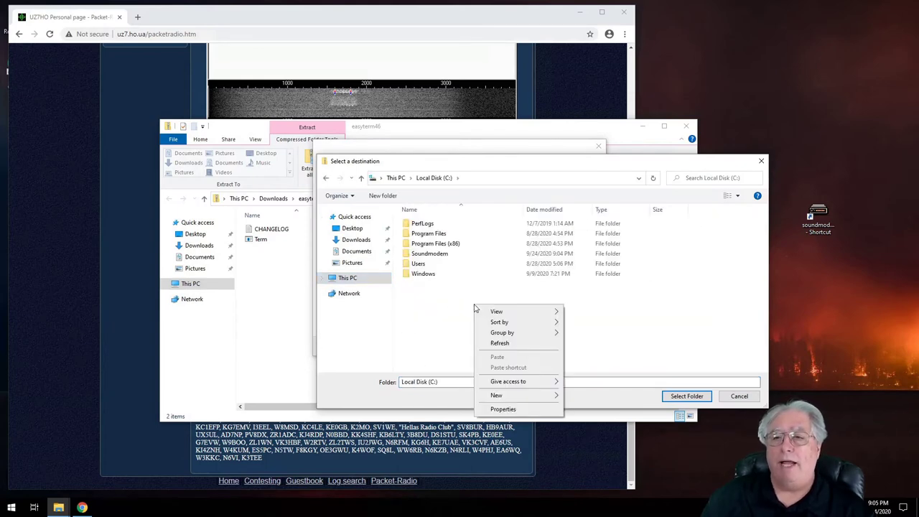
mouse_move(499, 394)
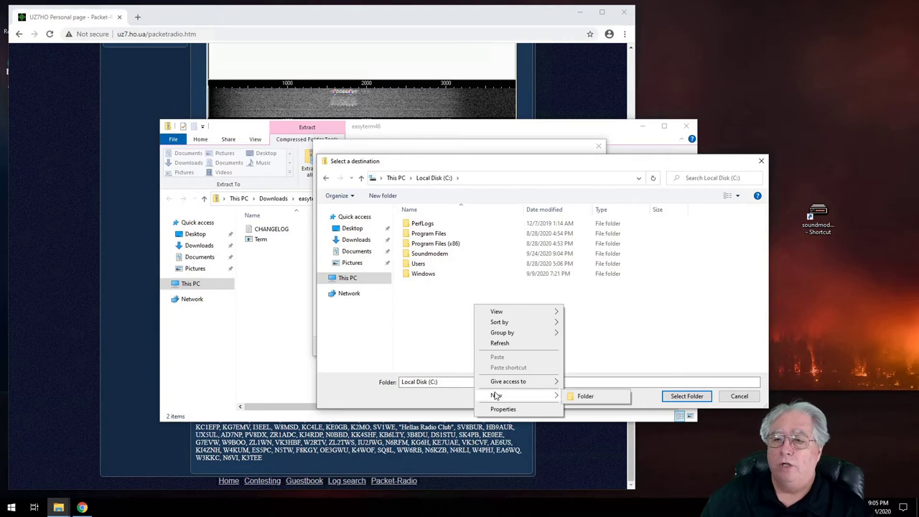
left_click(602, 396)
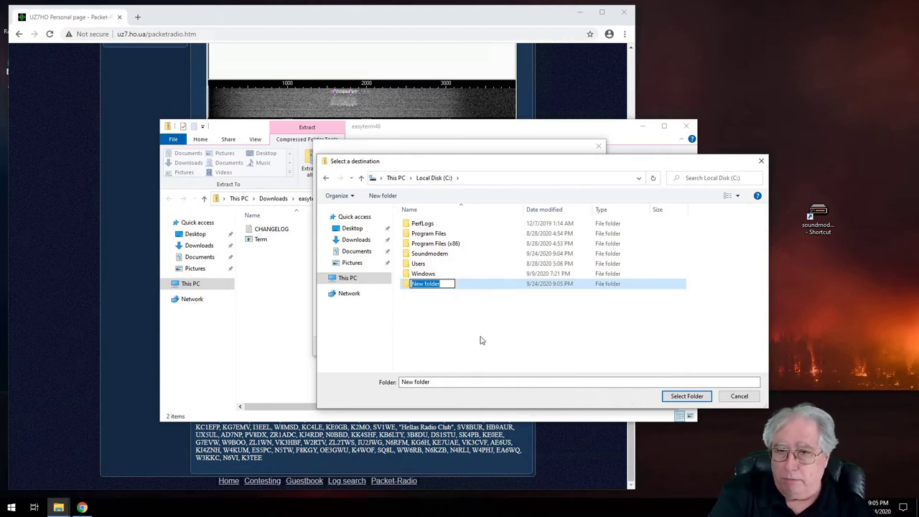
type("Easy")
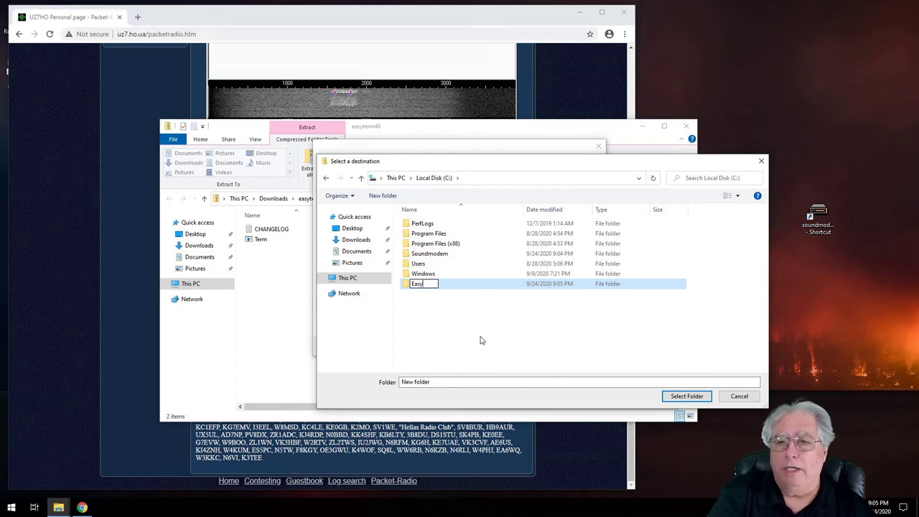
type("Term")
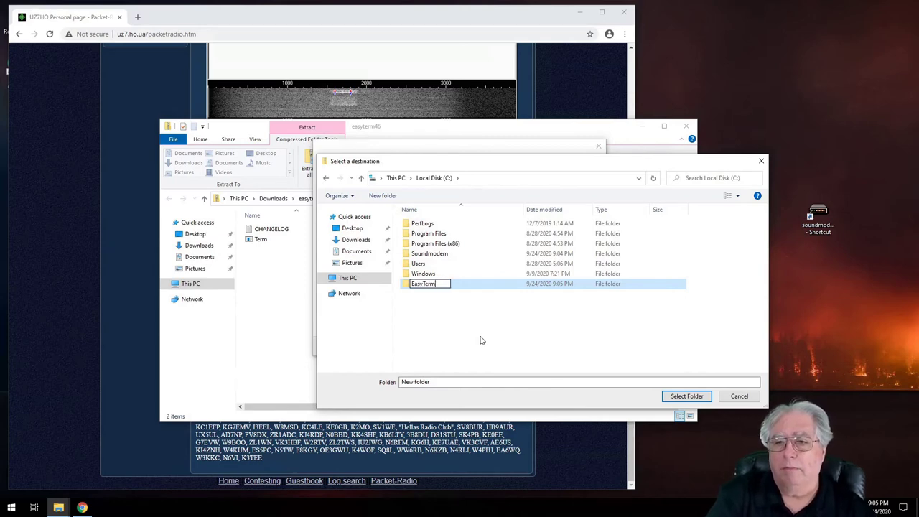
key("Return")
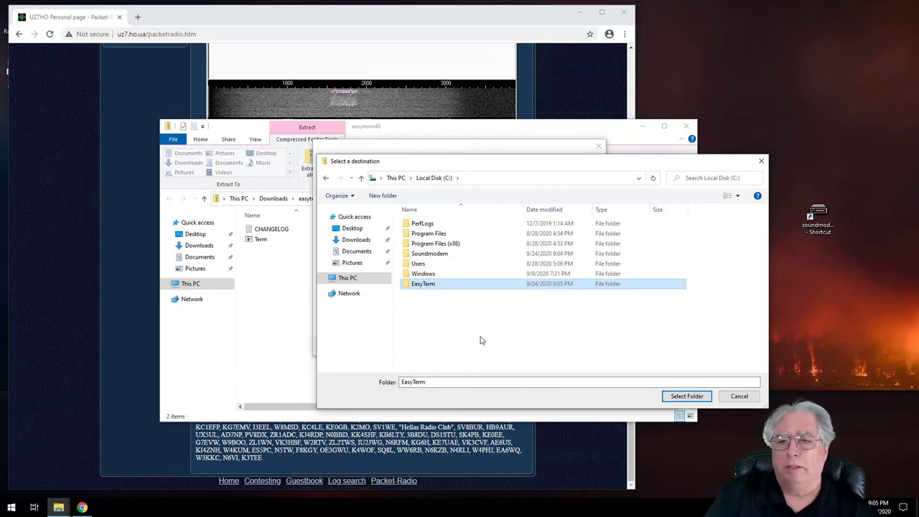
left_click(685, 396)
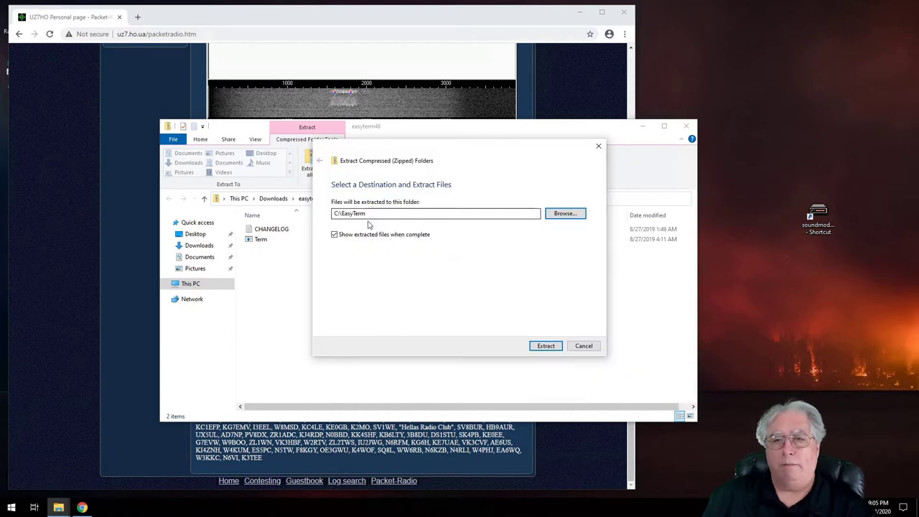
left_click(542, 346)
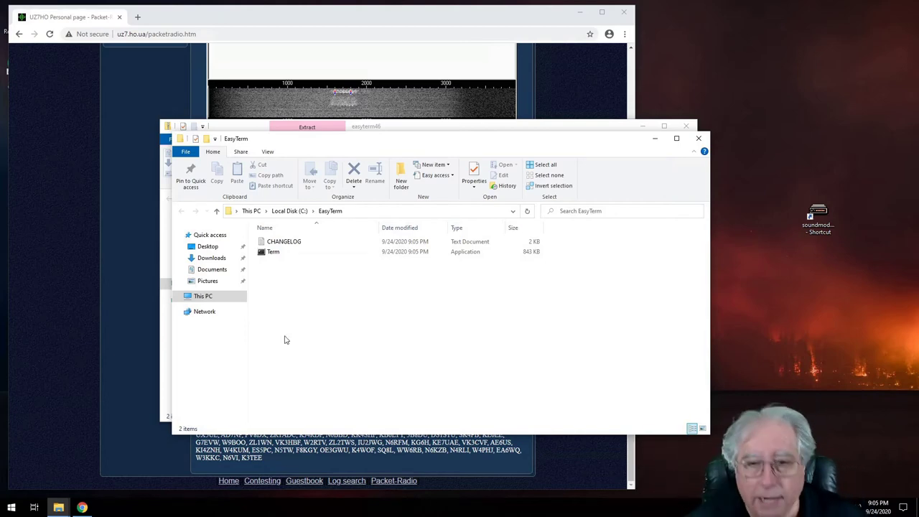
Create a desktop shortcut to the extracted Term application, and close both folder windows and the browser.
left_click(267, 253)
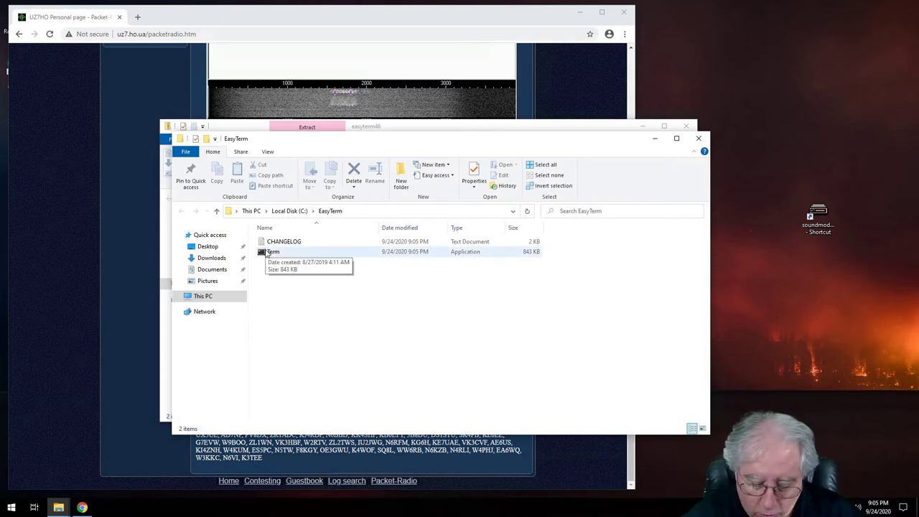
left_click(316, 361)
key("alt")
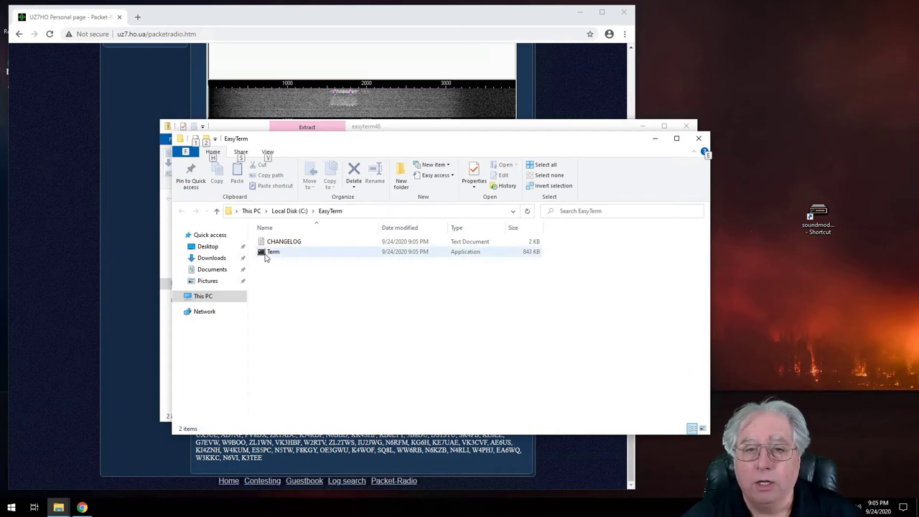
left_click_drag(266, 258, 802, 339)
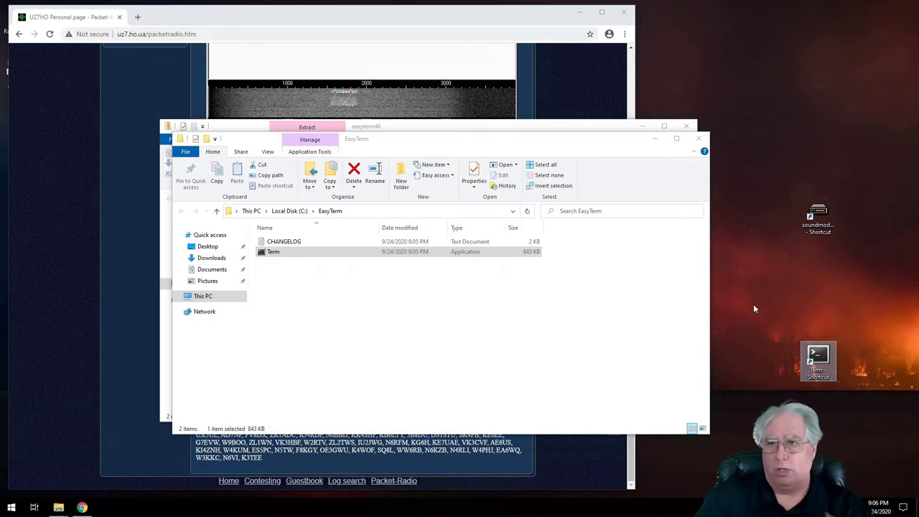
left_click(698, 139)
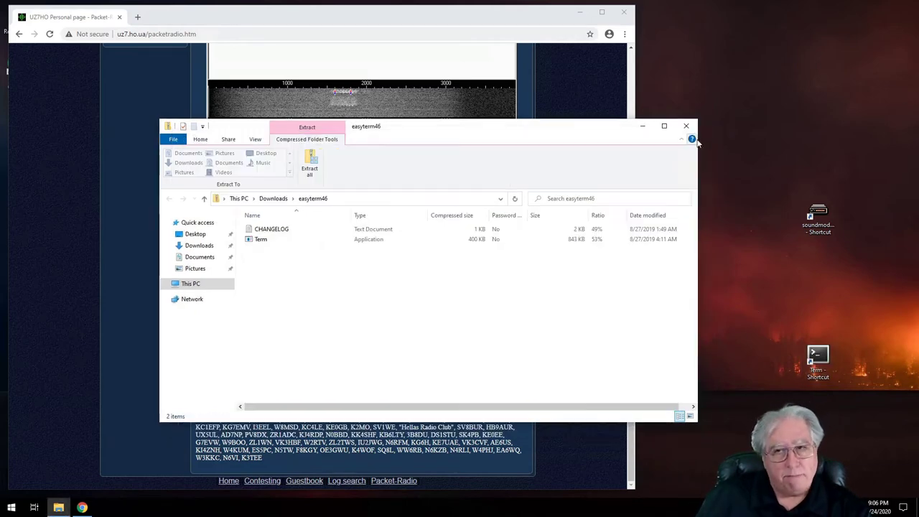
left_click(687, 126)
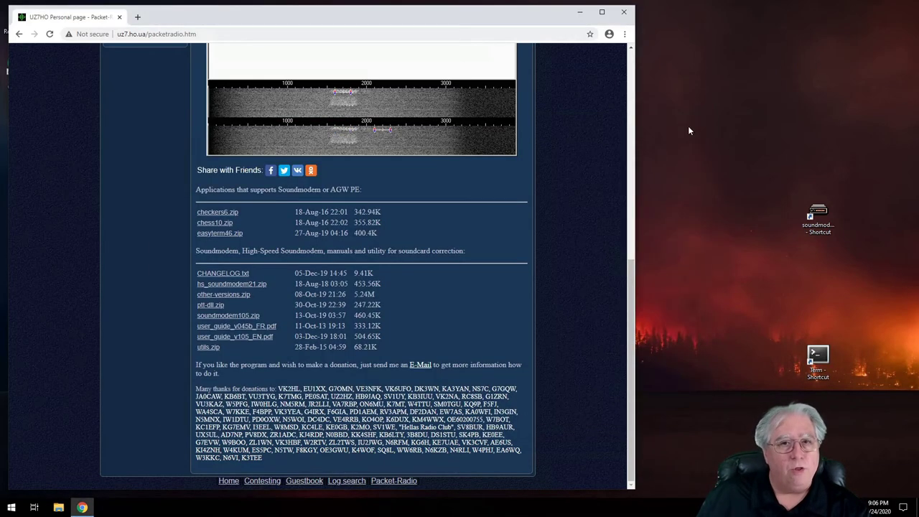
left_click(623, 11)
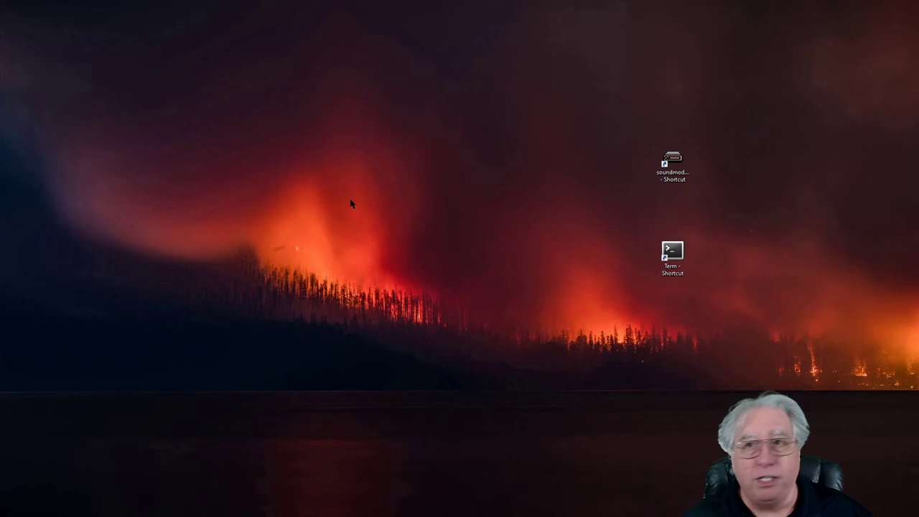
Launch SoundModem from its desktop shortcut and move its window up near the top of the desktop.
left_click(673, 163)
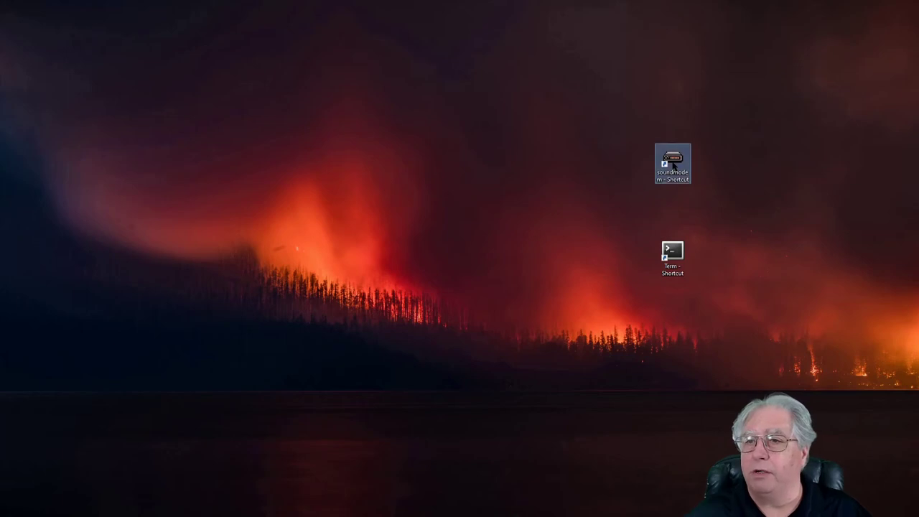
left_click(342, 161)
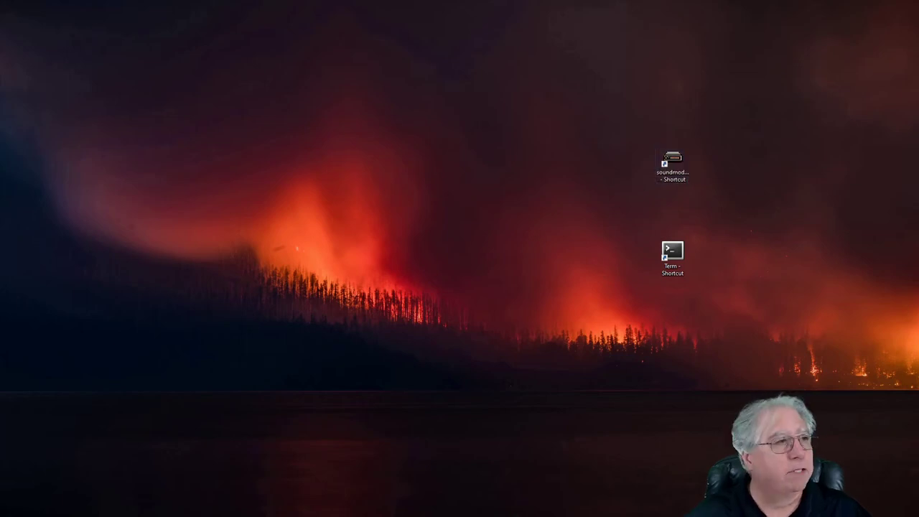
left_click_drag(213, 191, 212, 40)
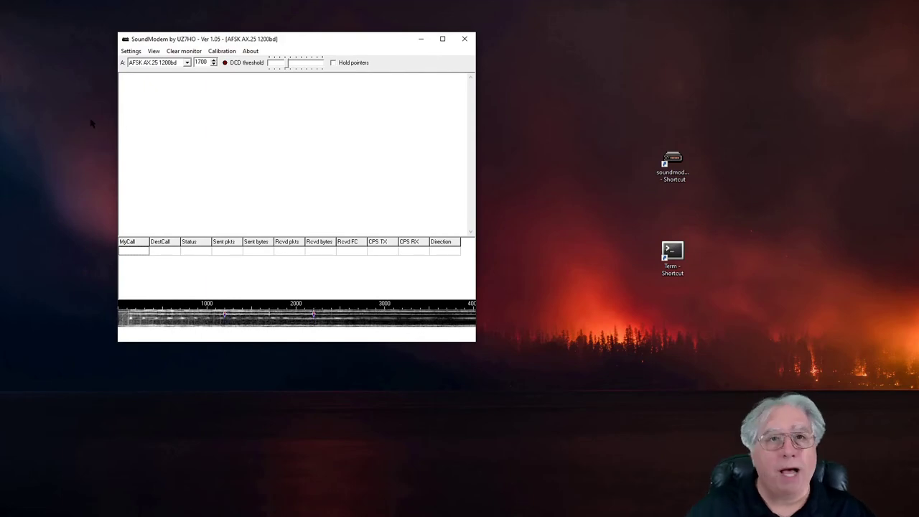
In SoundModem's device settings, set the output to Speakers (2- USB Audio CODEC) and the input to Microphone (2- USB Audio CODEC).
left_click(129, 52)
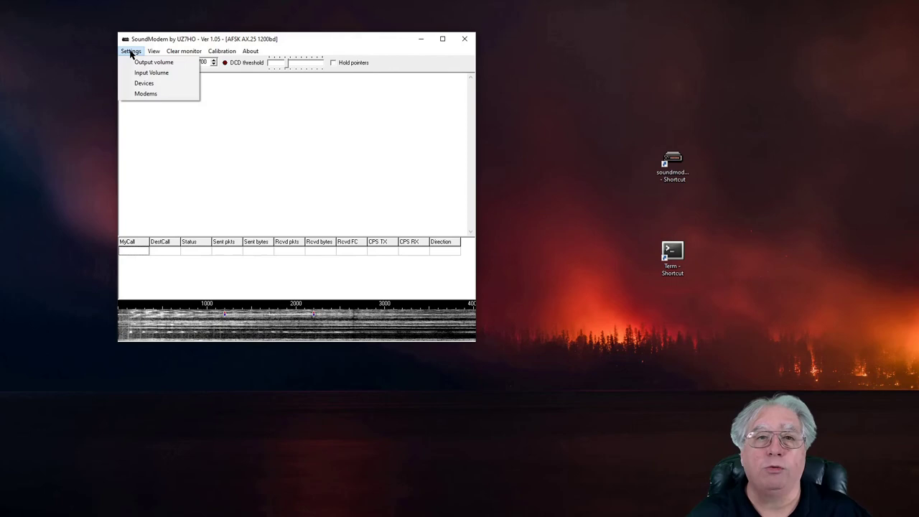
left_click(145, 83)
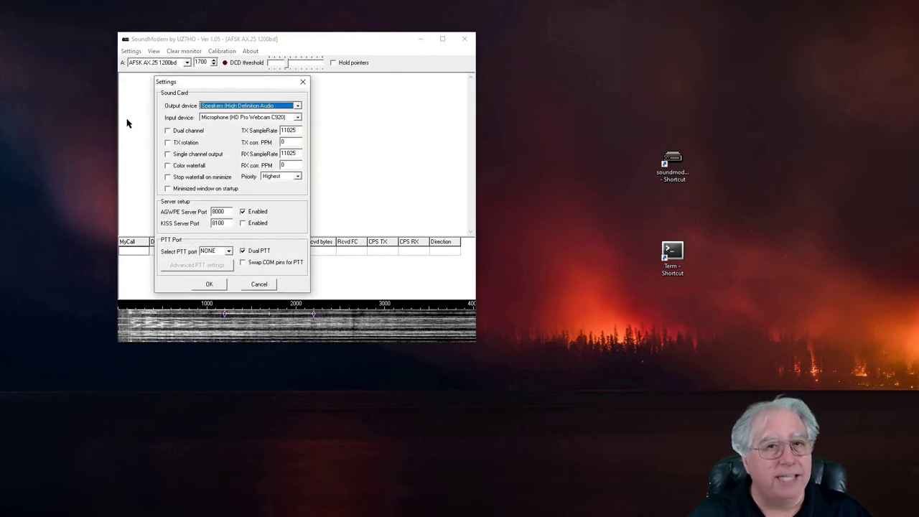
left_click(297, 106)
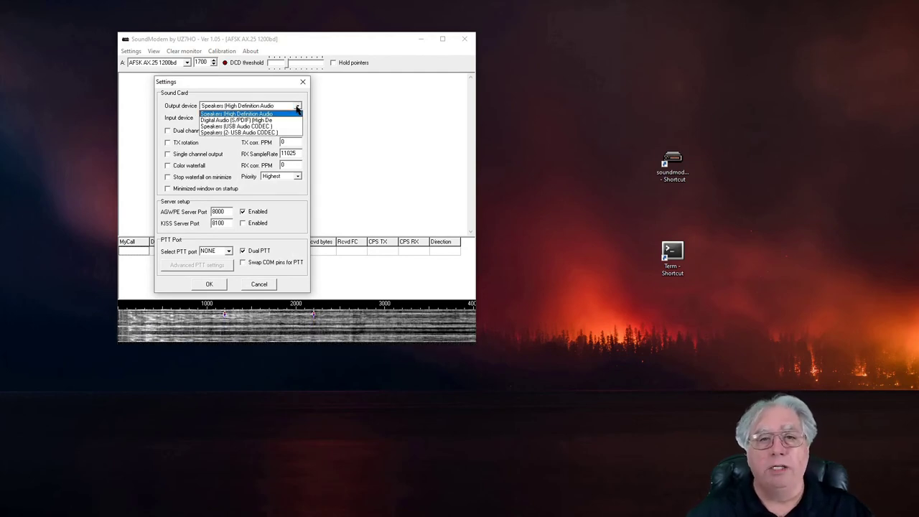
left_click(221, 133)
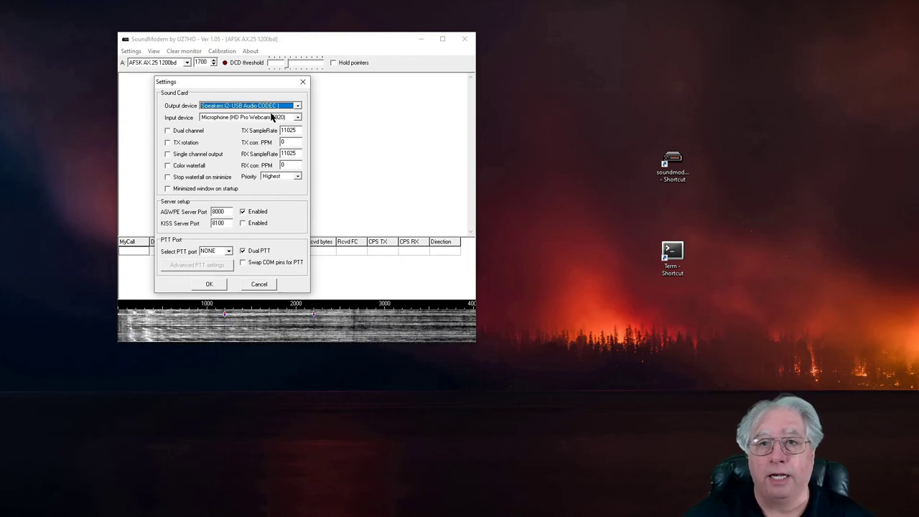
left_click(297, 119)
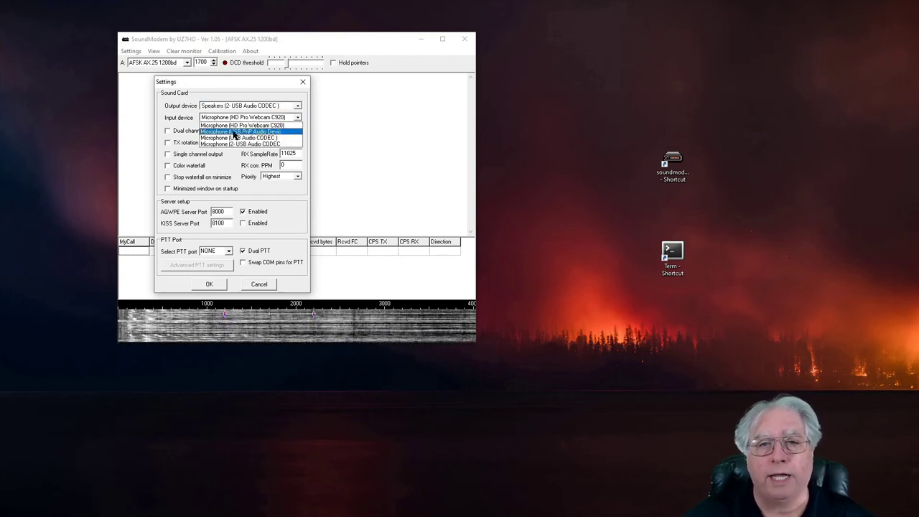
left_click(224, 145)
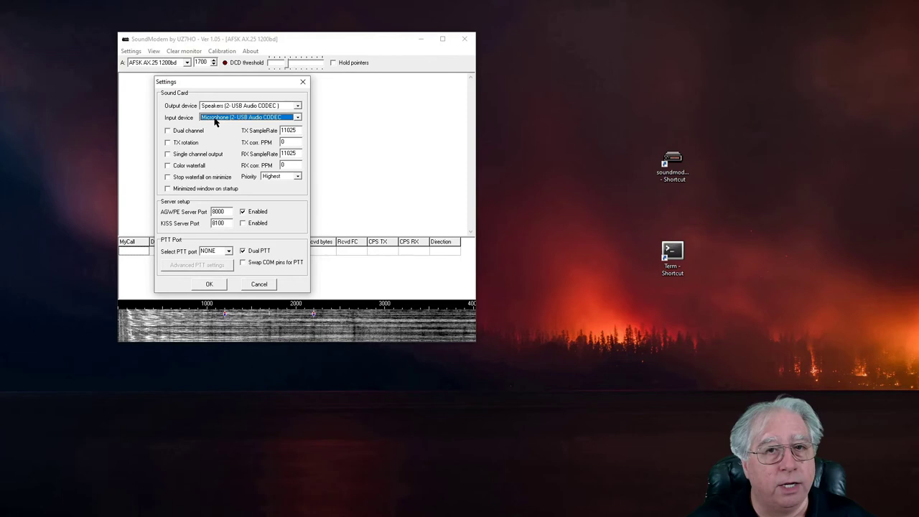
Enable TX rotation, single channel output, color waterfall, stop waterfall on minimize, and the KISS server port.
left_click(179, 143)
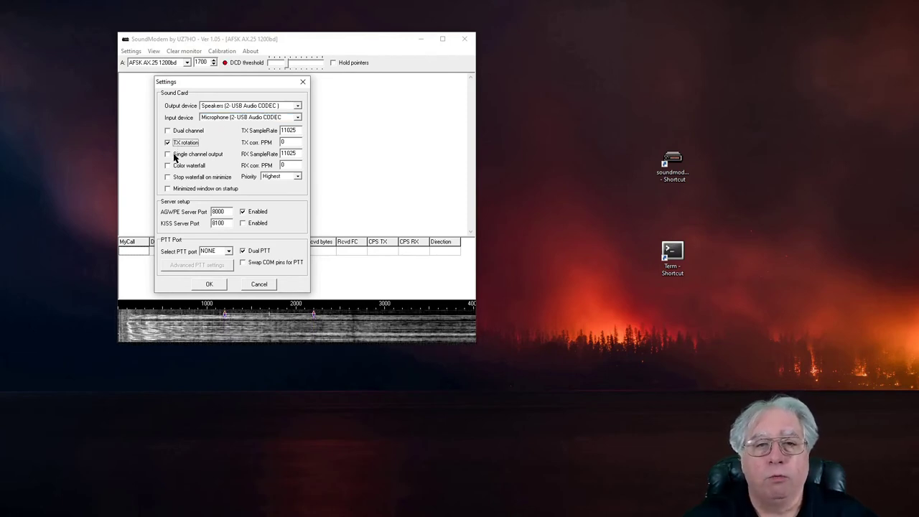
left_click(177, 155)
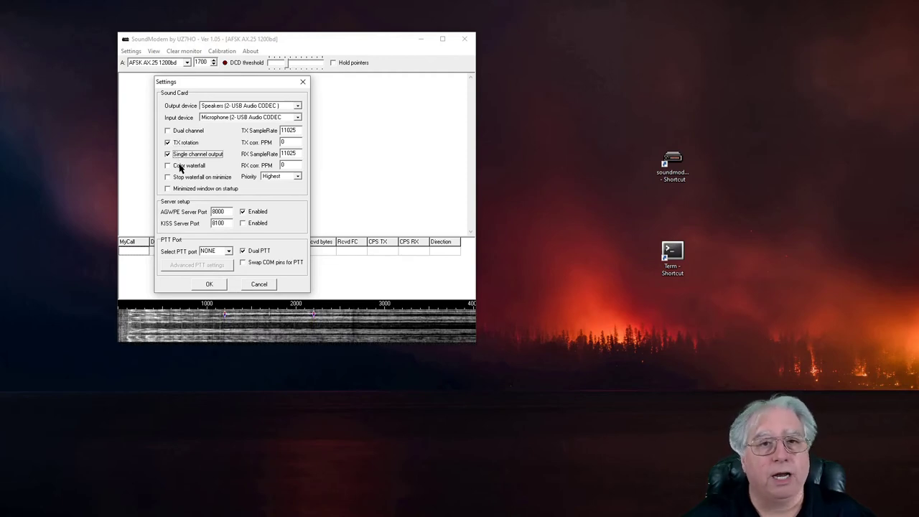
left_click(179, 166)
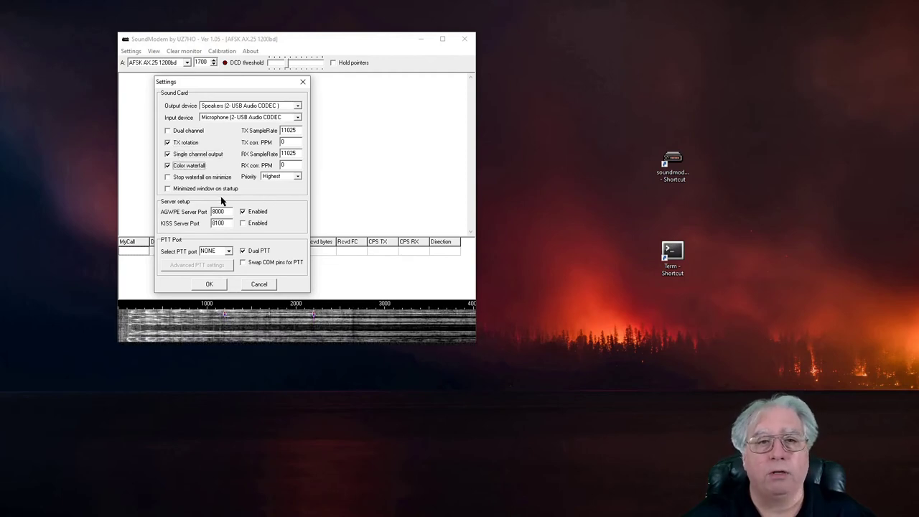
left_click(177, 179)
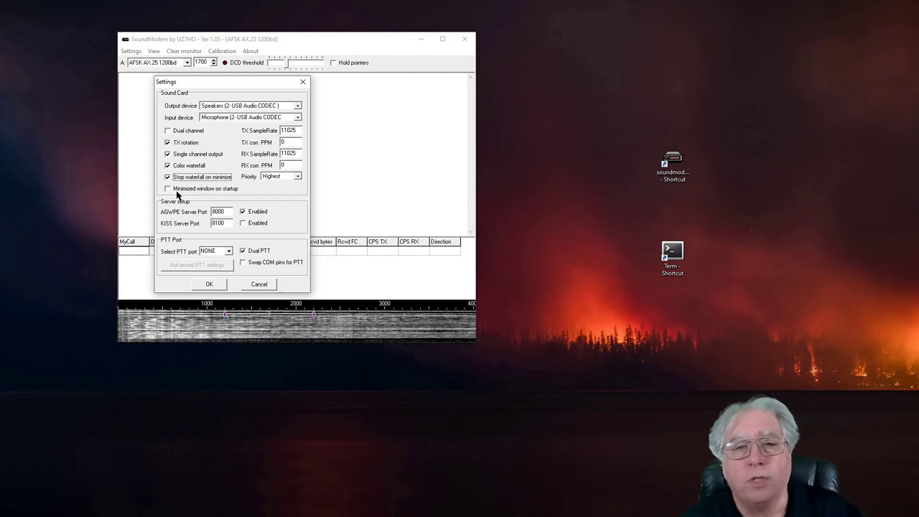
left_click(245, 224)
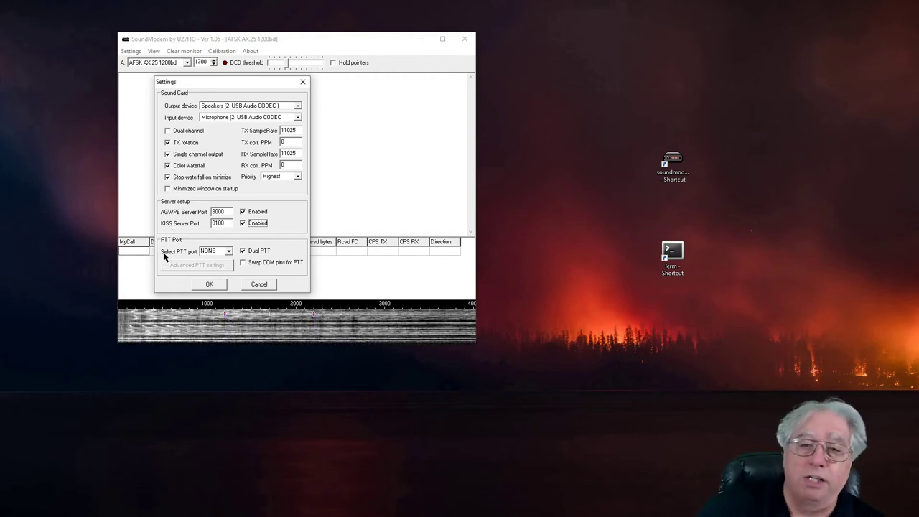
Disable Dual PTT, set the PTT port to COM6, and save the SoundModem device settings.
left_click(246, 250)
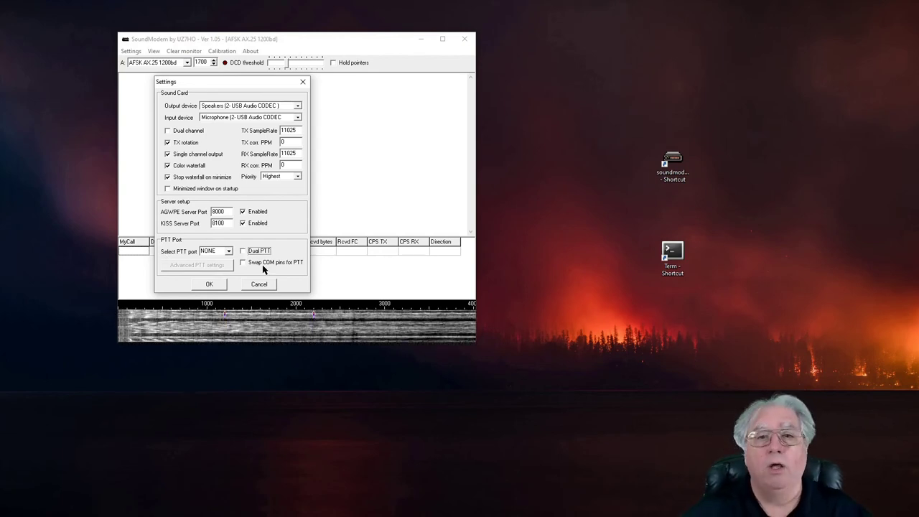
left_click(228, 251)
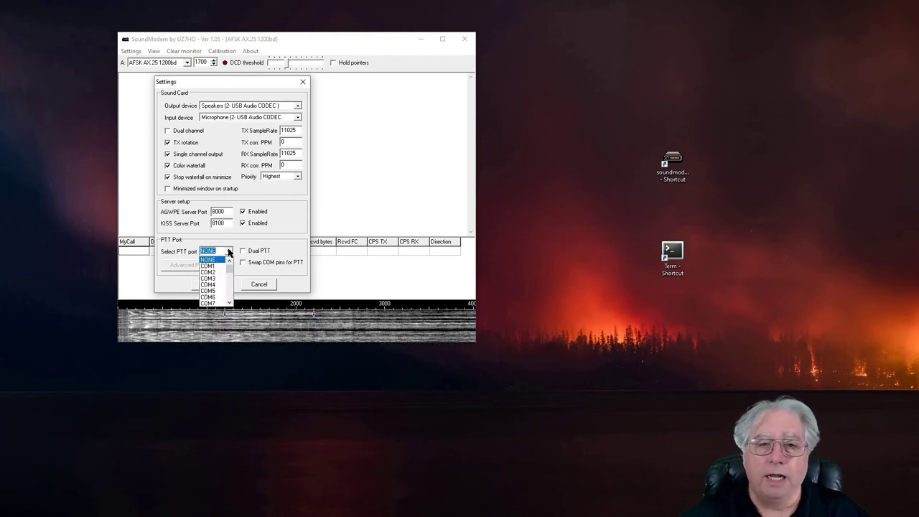
left_click(209, 297)
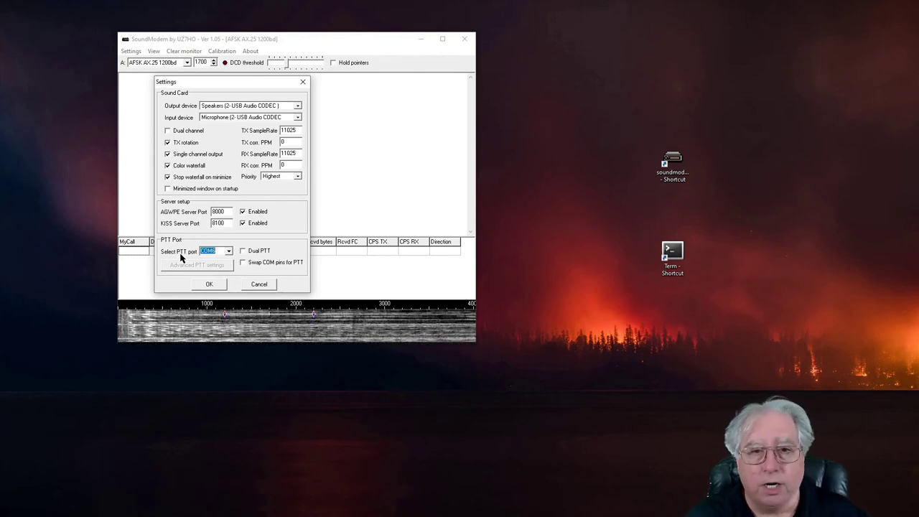
left_click(208, 284)
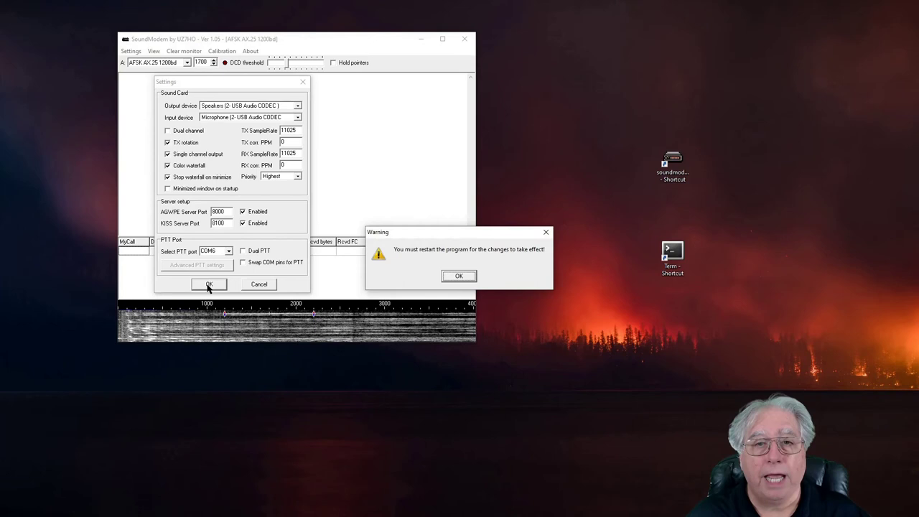
left_click(459, 277)
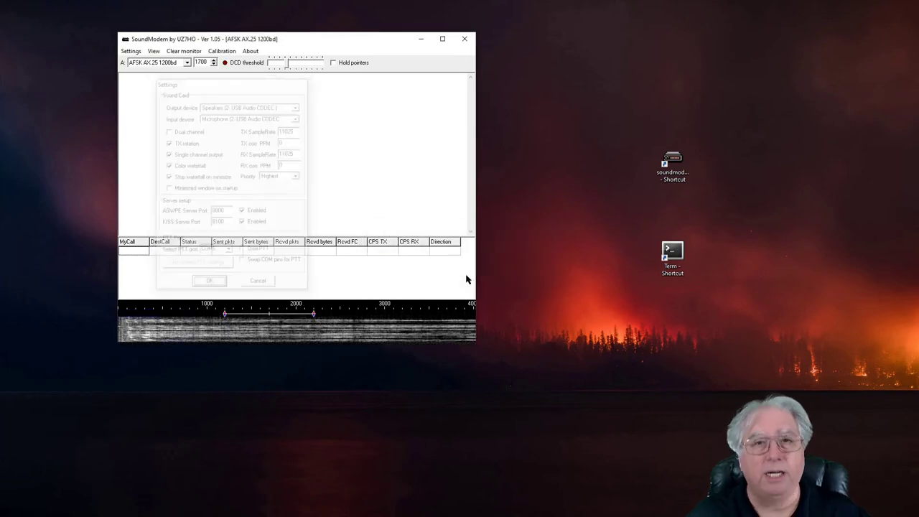
In SoundModem's modem settings, enable KISS Optimization and set Bits Recovery to SINGLE for channel A, and save.
left_click(130, 50)
left_click(146, 94)
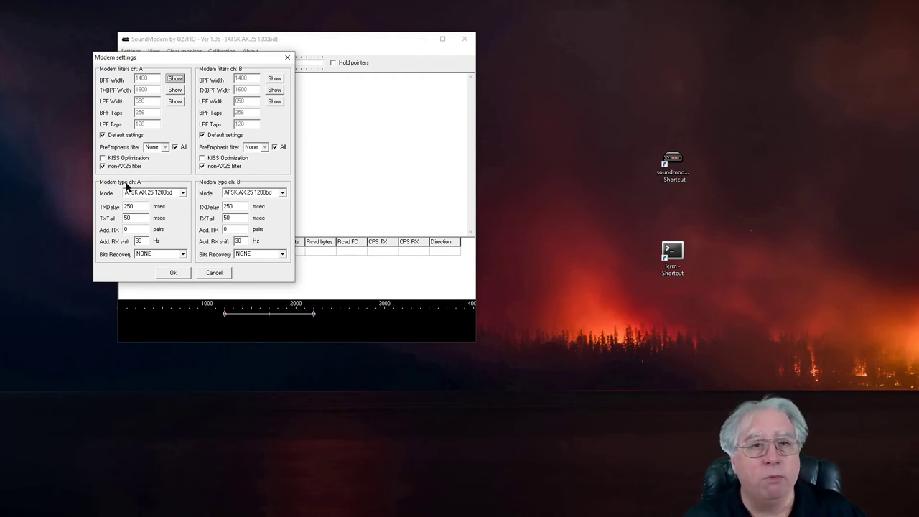
left_click(108, 159)
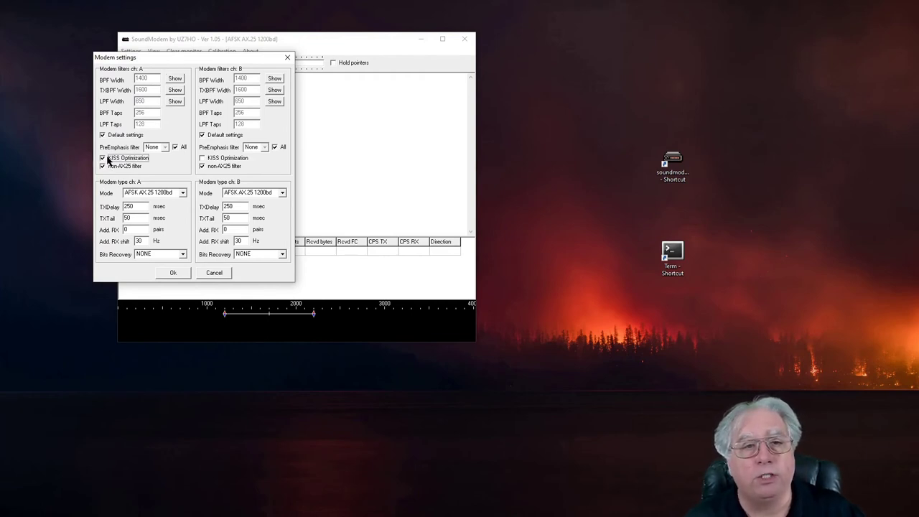
left_click(184, 257)
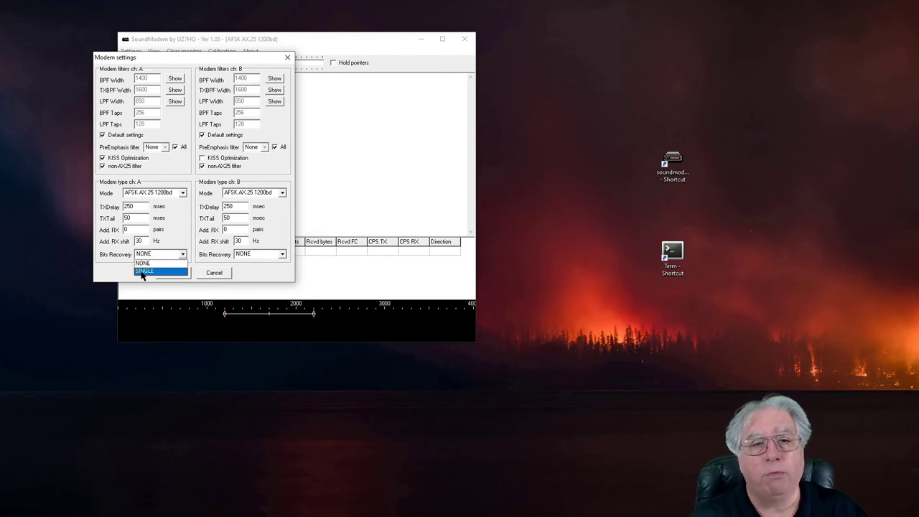
left_click(141, 273)
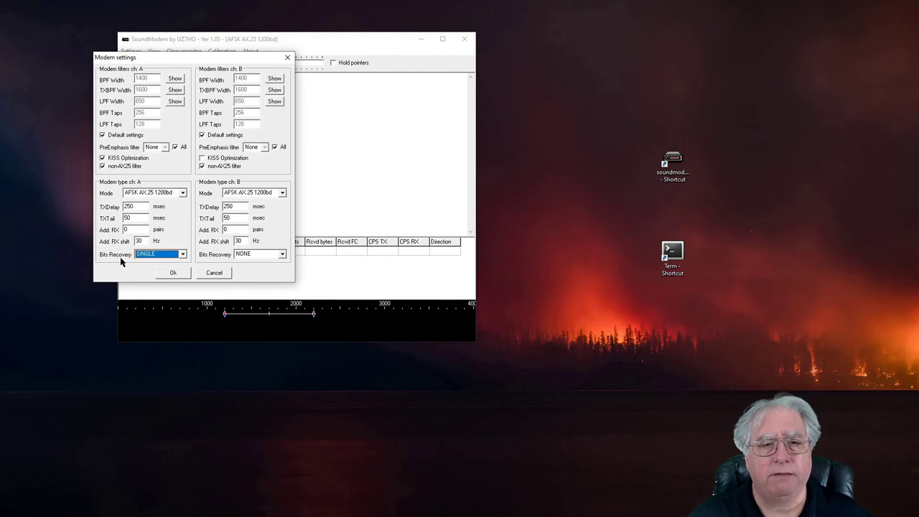
left_click(174, 273)
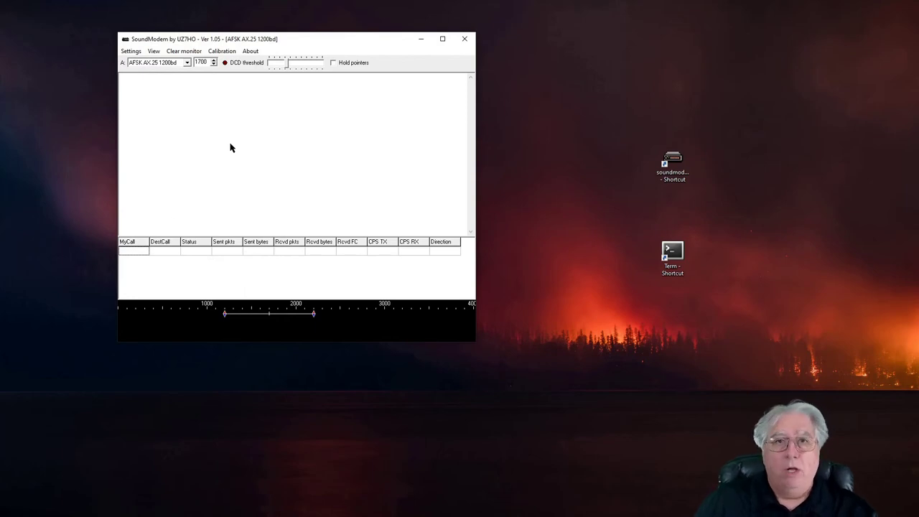
Restart SoundModem from its desktop shortcut and move its window up to the middle of the desktop's upper edge.
left_click(464, 39)
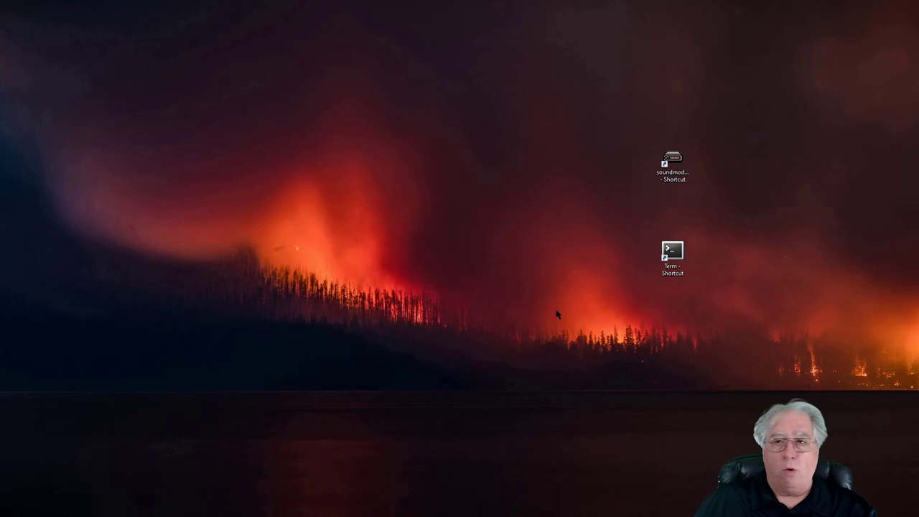
double_click(664, 162)
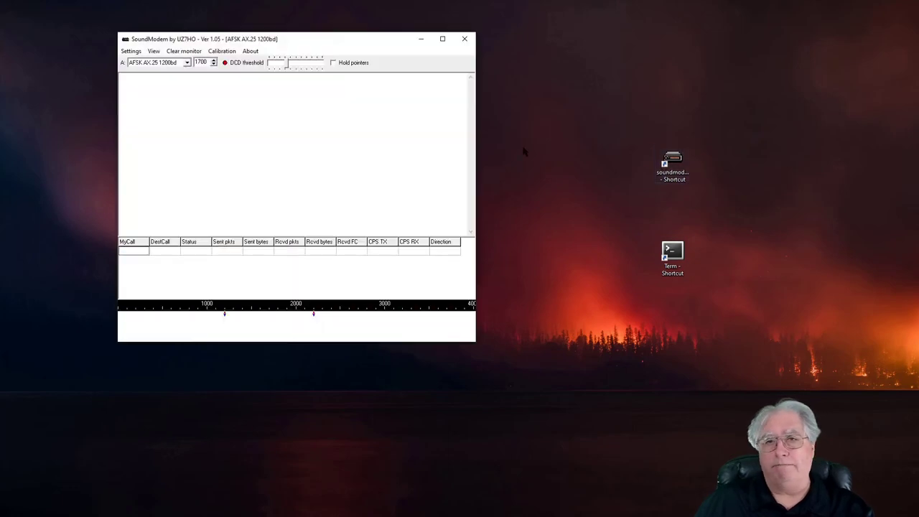
left_click_drag(168, 36, 298, 22)
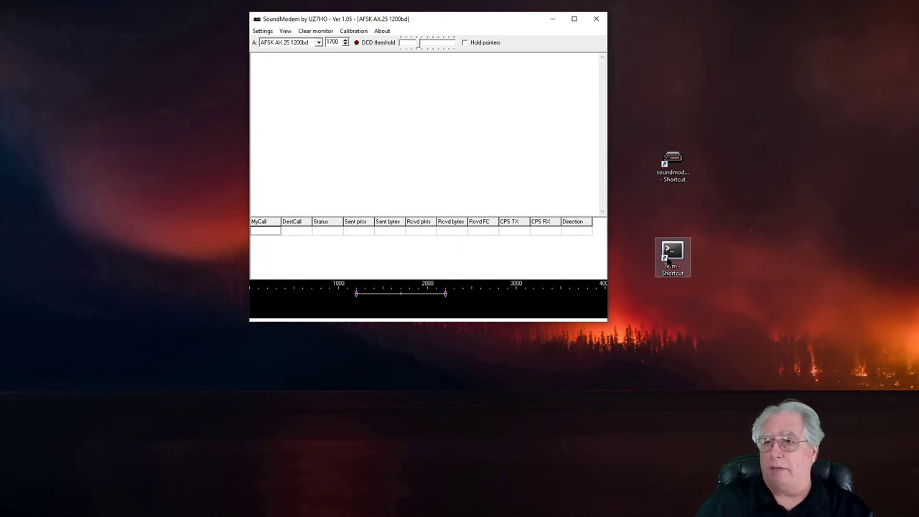
Launch EasyTerm from its desktop shortcut and enter the operator's callsign as the terminal callsign in its station setup.
double_click(672, 256)
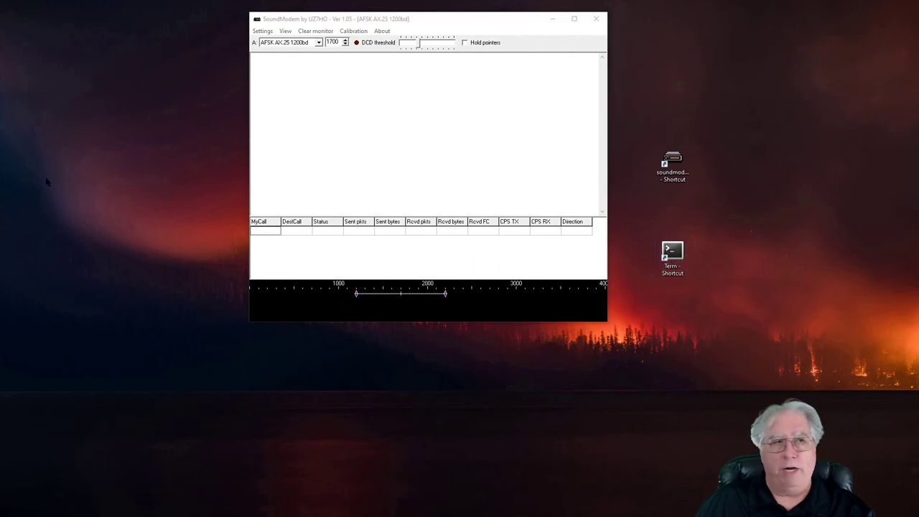
left_click_drag(222, 197, 163, 131)
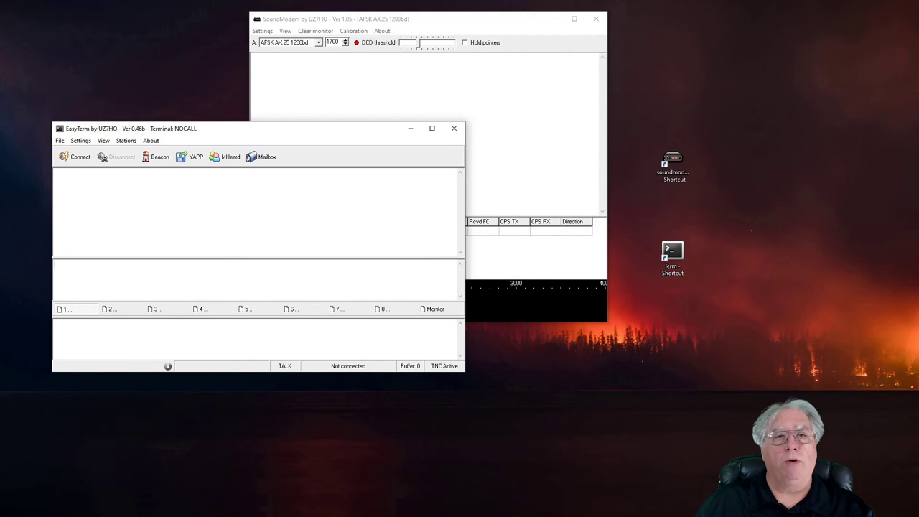
left_click(80, 143)
left_click(93, 151)
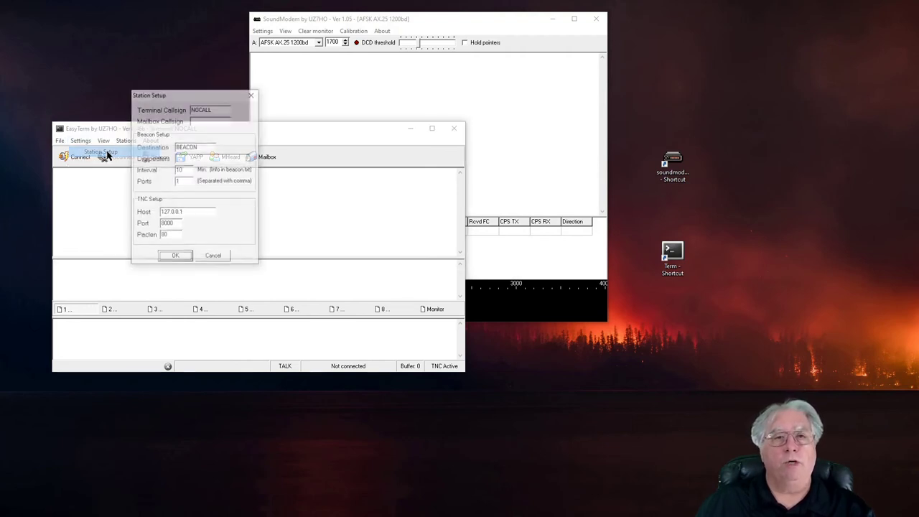
left_click_drag(215, 110, 130, 102)
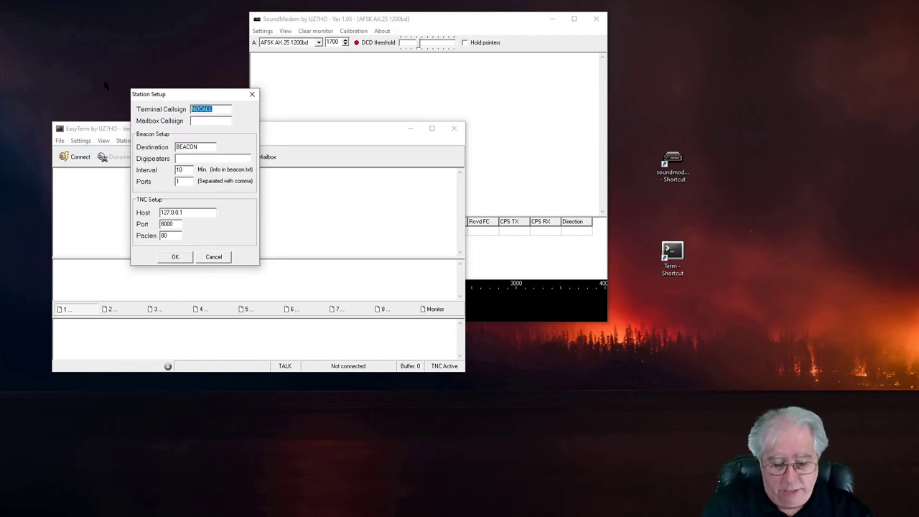
type("AG6AG")
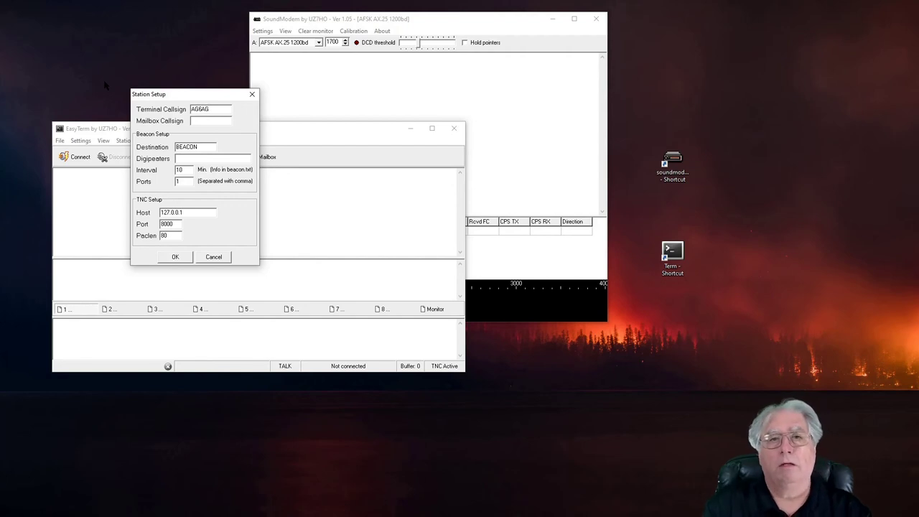
key("Tab")
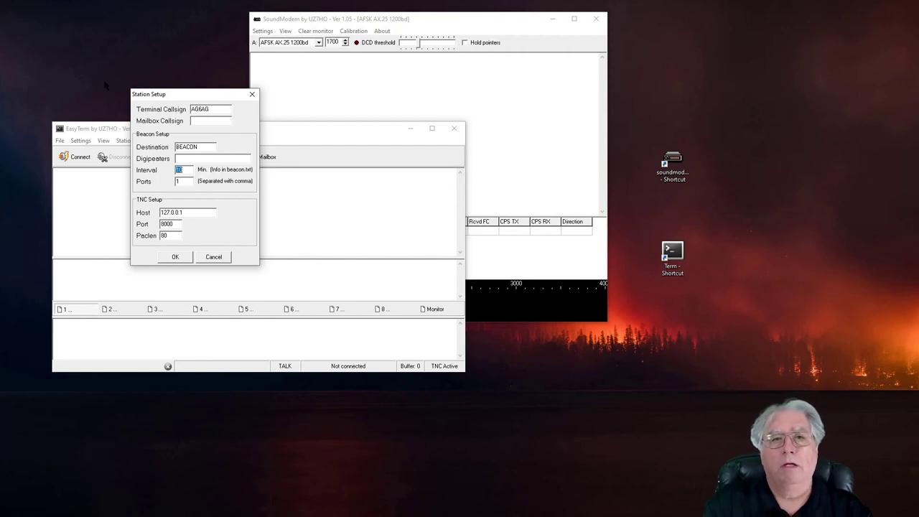
Set the mailbox callsign to the operator's callsign with the suffix -5, and save the station setup.
left_click(198, 121)
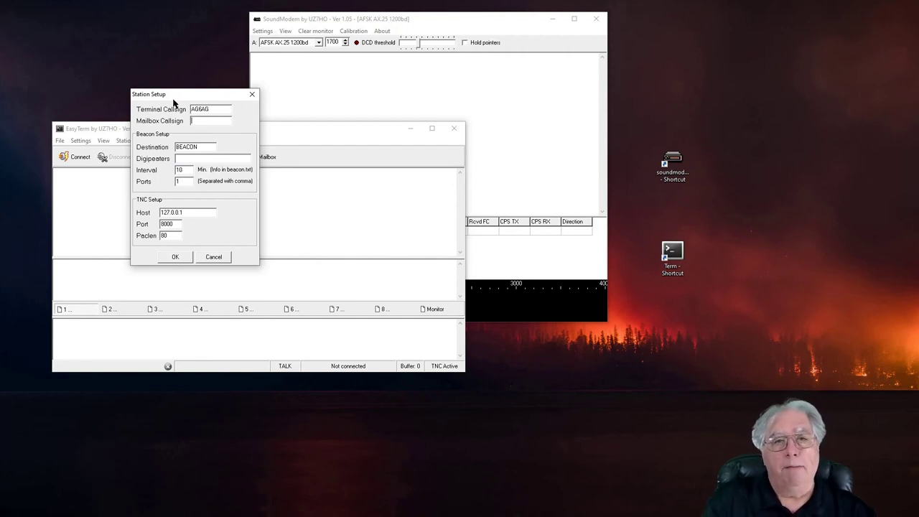
type("AG6AG-")
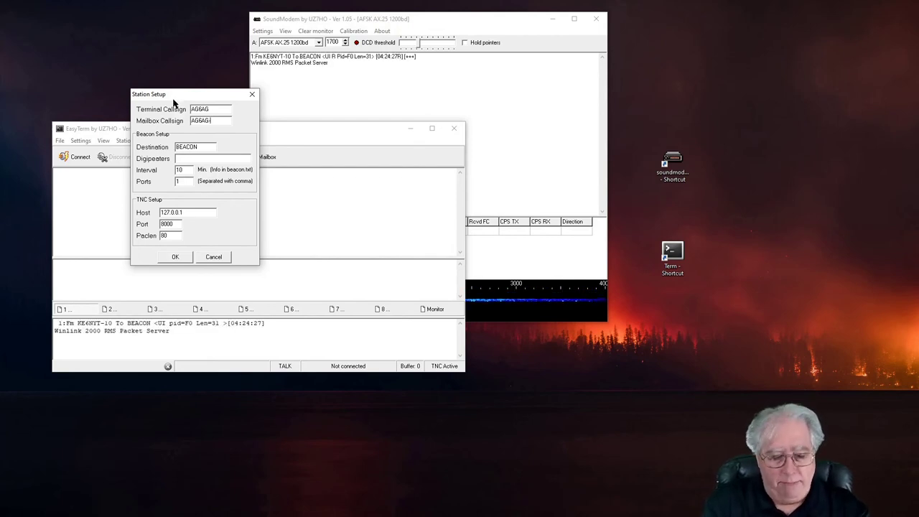
type("5")
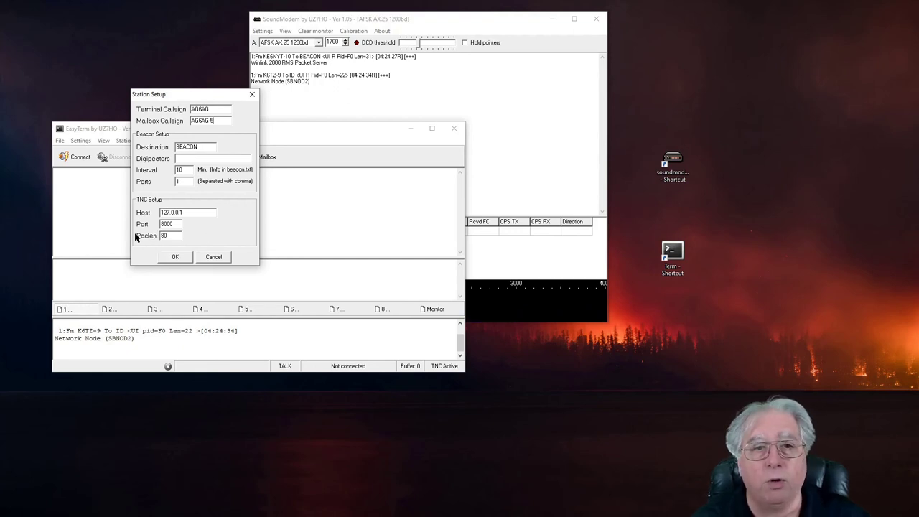
left_click(173, 257)
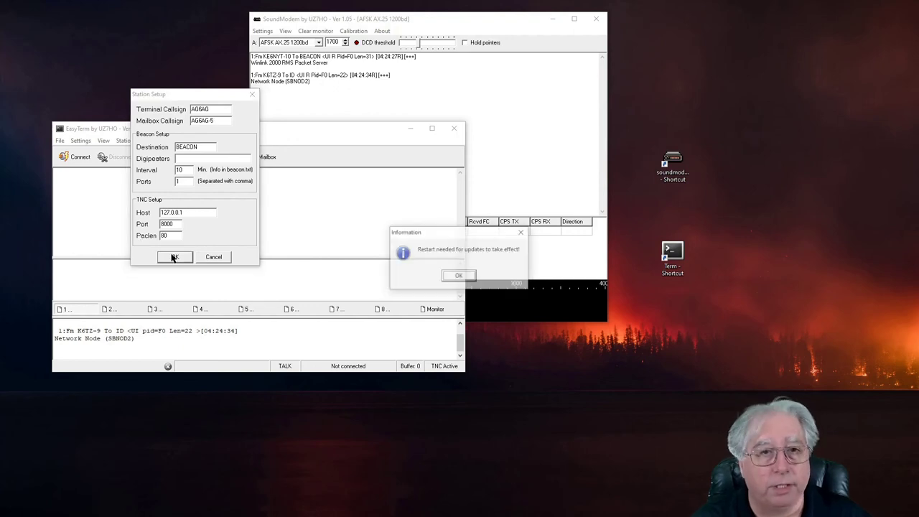
left_click(459, 278)
Close EasyTerm and relaunch it from its desktop shortcut to apply the new callsigns.
left_click(79, 140)
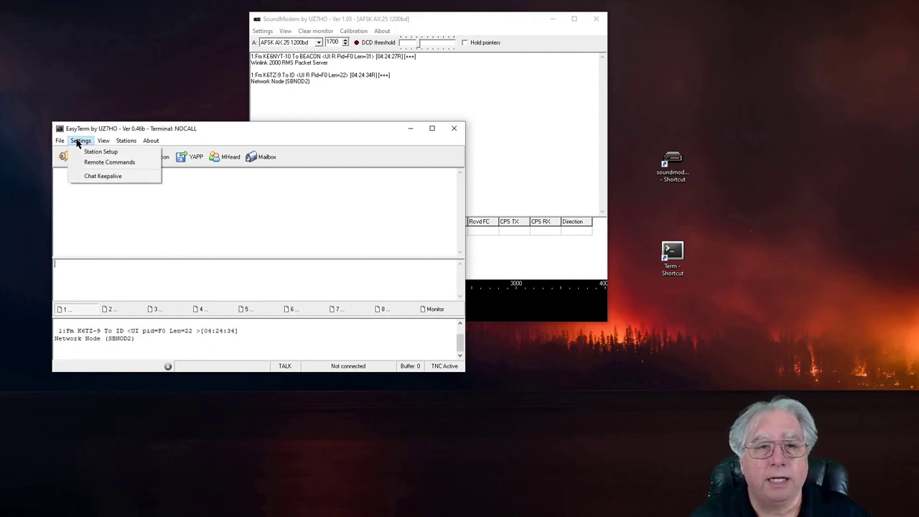
left_click(78, 141)
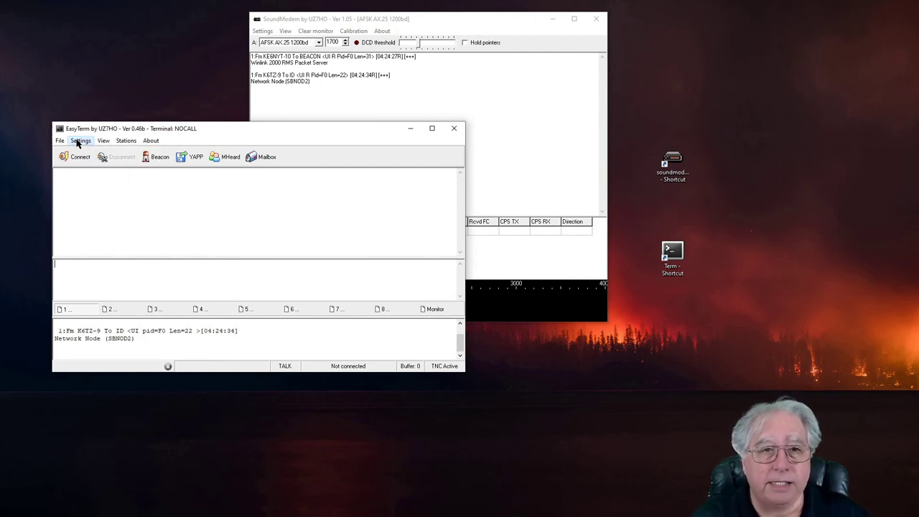
left_click(453, 128)
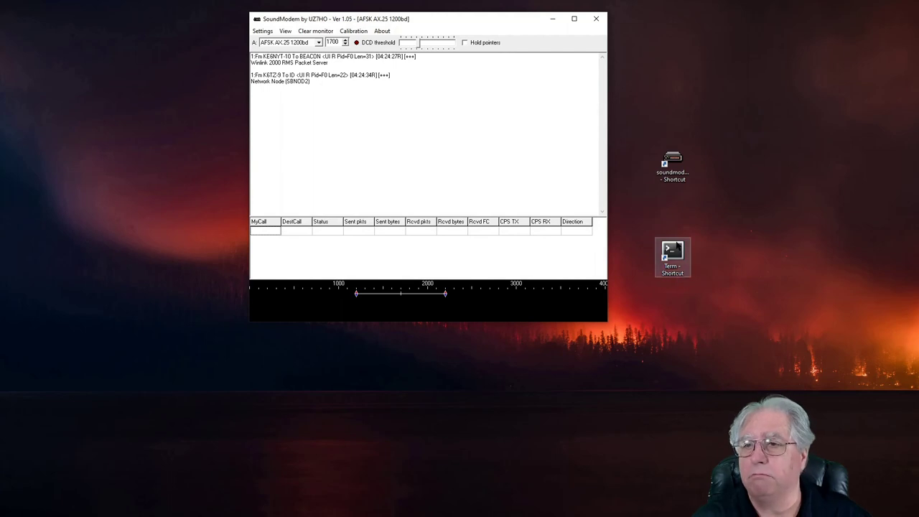
left_click(677, 257)
double_click(678, 257)
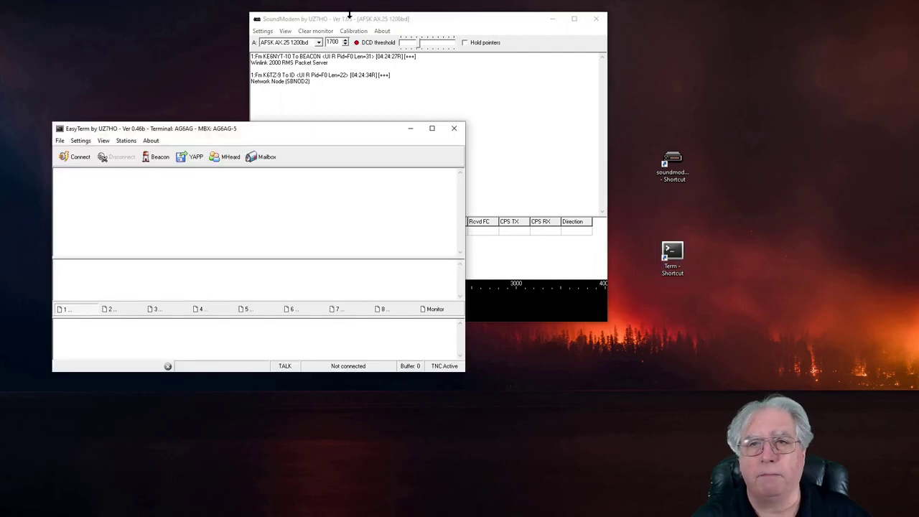
Arrange the SoundModem and EasyTerm windows side by side without overlap, and make the EasyTerm window taller.
left_click_drag(350, 23, 652, 15)
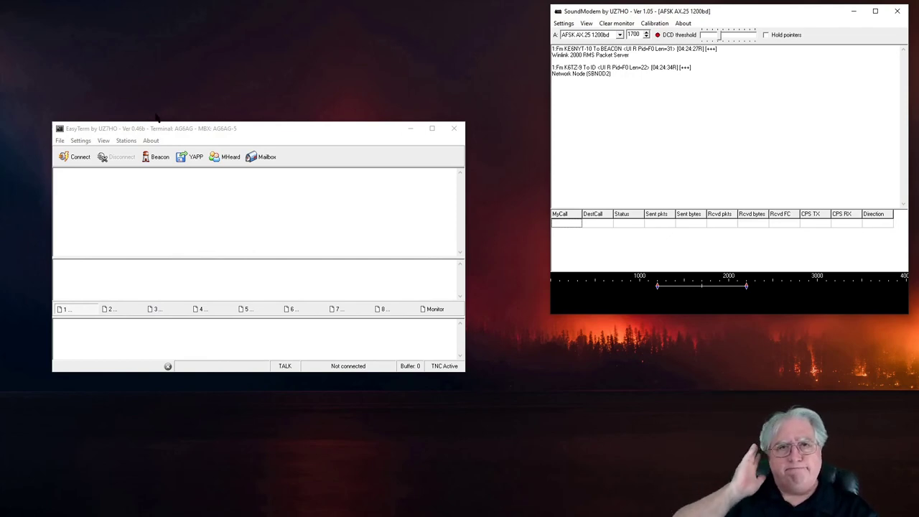
left_click_drag(157, 129, 229, 180)
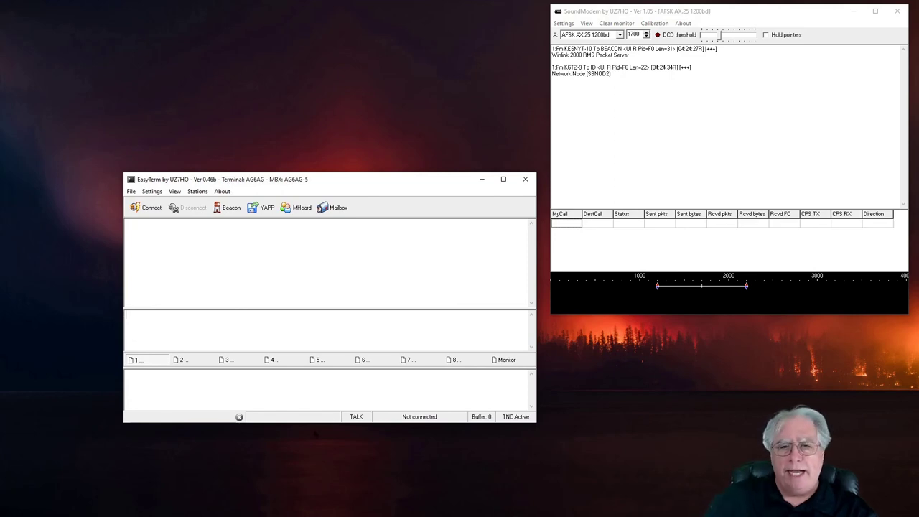
left_click_drag(308, 423, 308, 452)
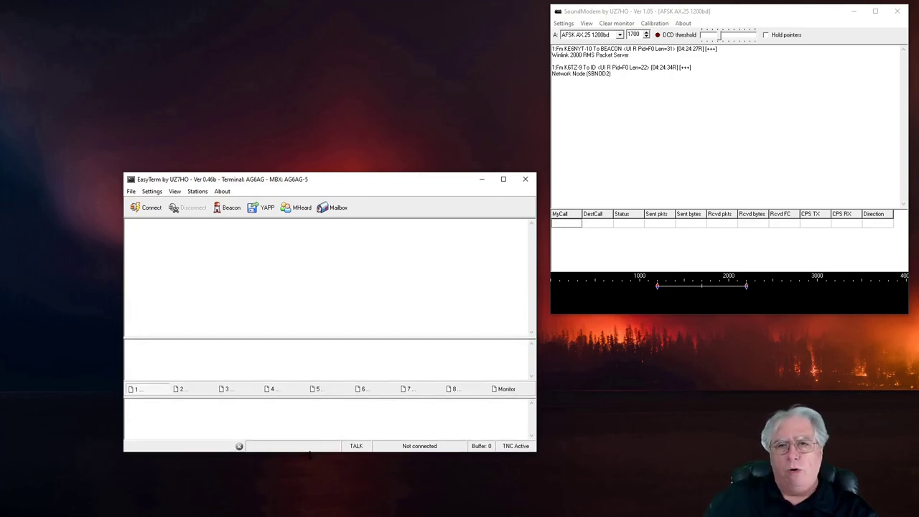
Connect EasyTerm to station ECSS through Port1 with SoundCard Ch: A, and place the cursor in the text entry area.
left_click(145, 208)
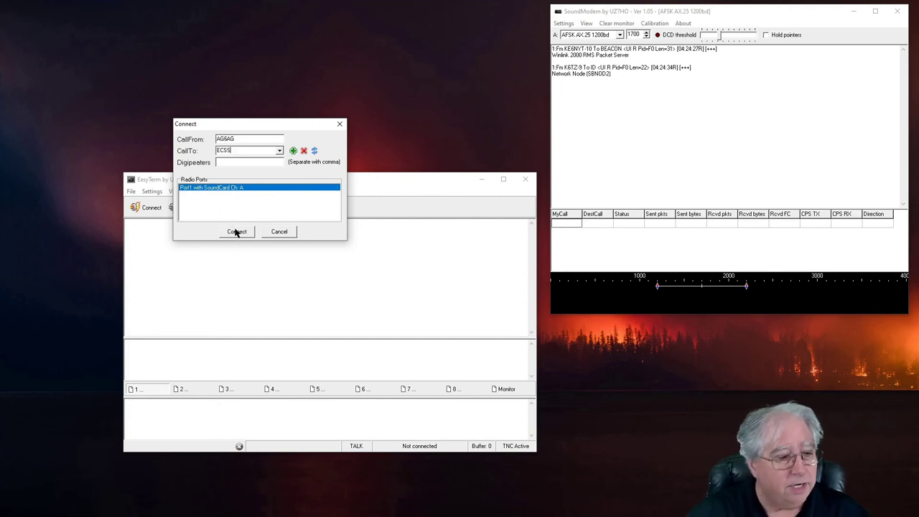
left_click(236, 232)
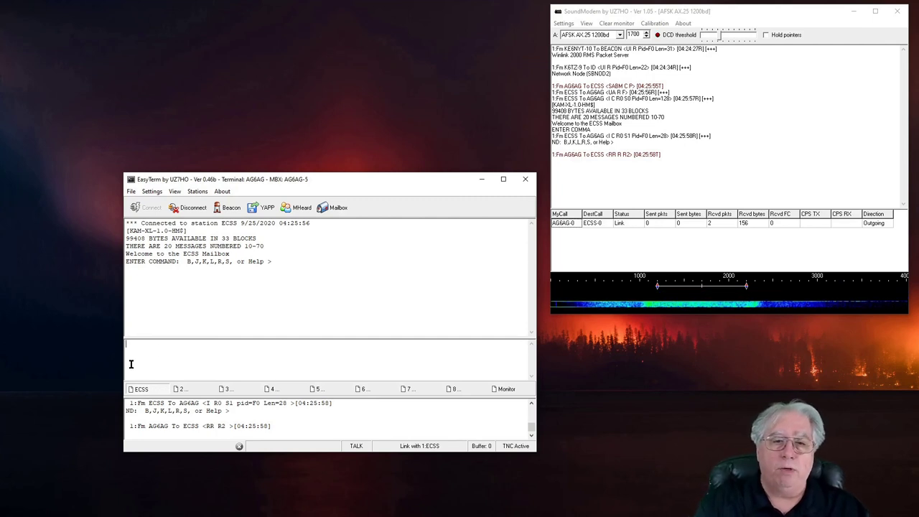
left_click(184, 366)
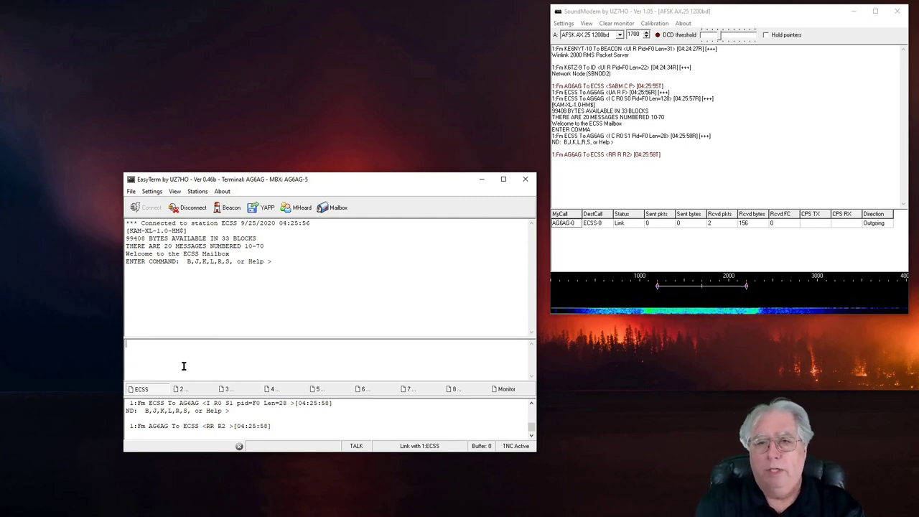